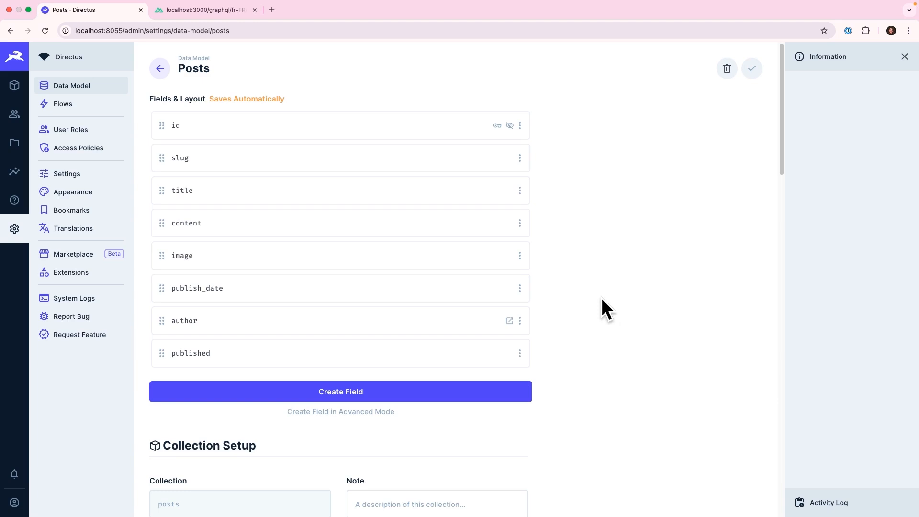
Start a new Dropdown field in the posts collection with the key language.
{"action": "left_click", "coordinate": [524, 395]}
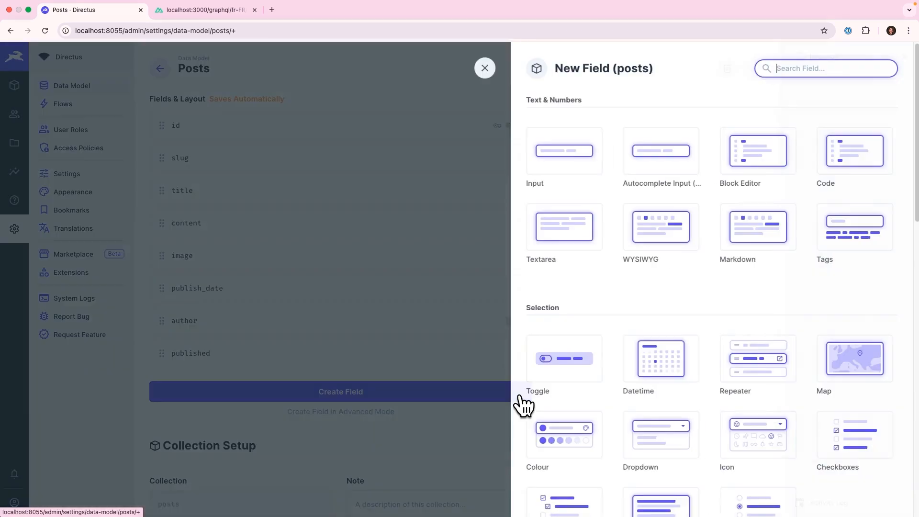
{"action": "scroll", "coordinate": [660, 277], "scroll_direction": "down", "scroll_amount": 4}
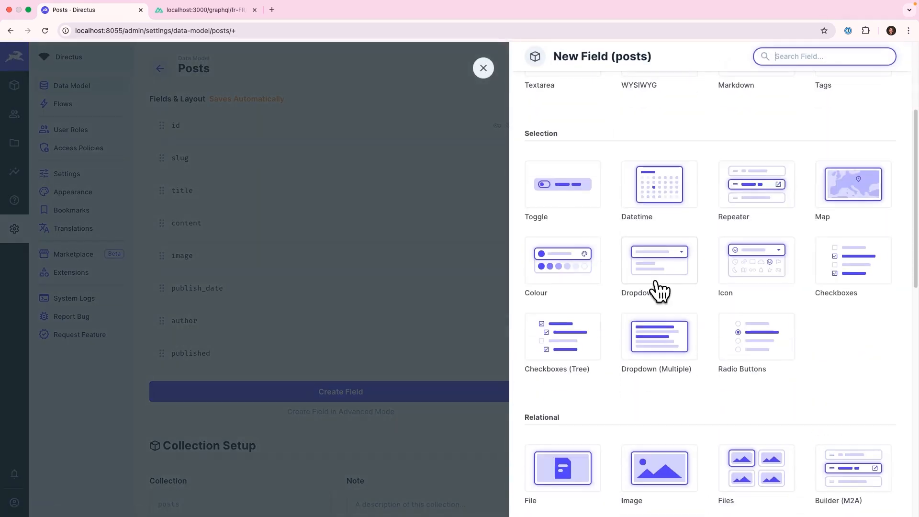
{"action": "left_click", "coordinate": [660, 205]}
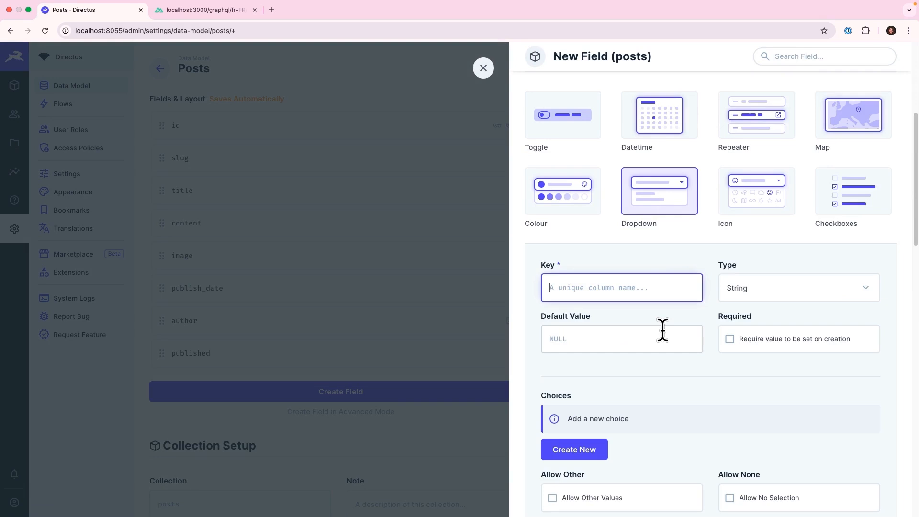
{"action": "type", "text": "language"}
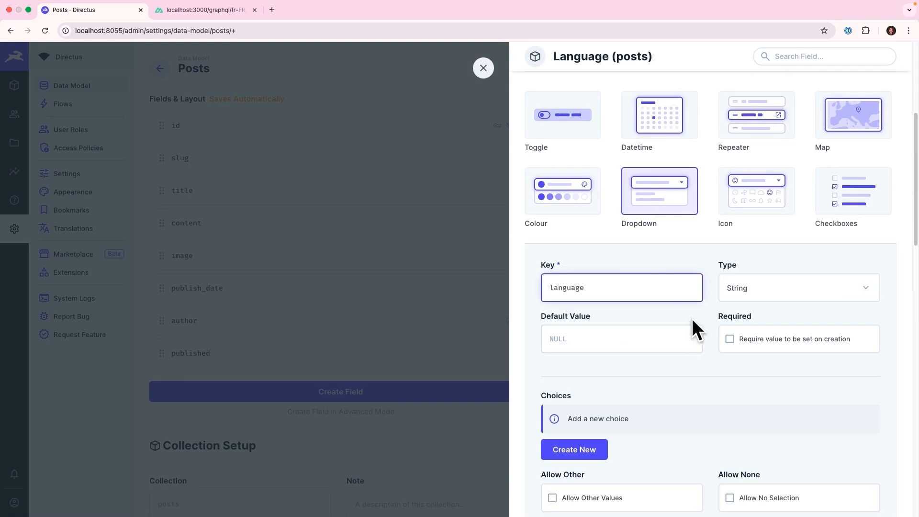
Add an English choice with the value en-US to the language dropdown field.
{"action": "scroll", "coordinate": [625, 364], "scroll_direction": "down", "scroll_amount": 2}
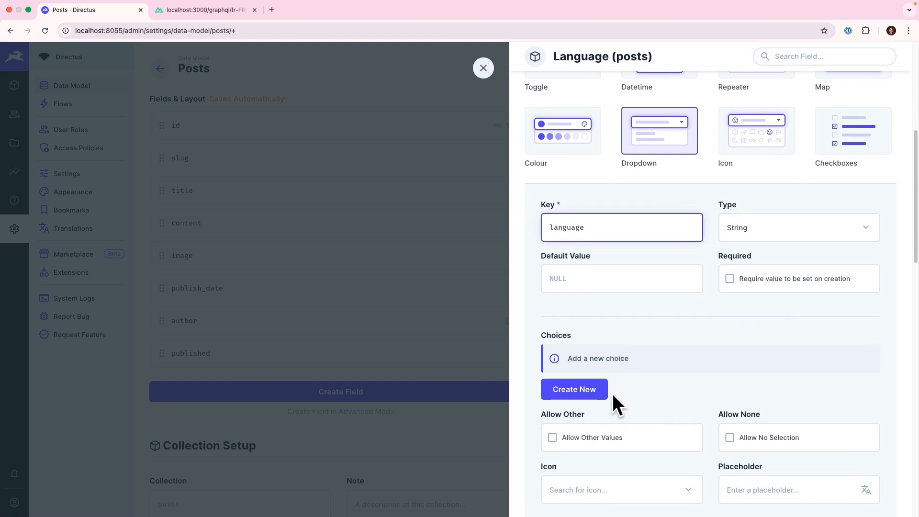
{"action": "left_click", "coordinate": [601, 393]}
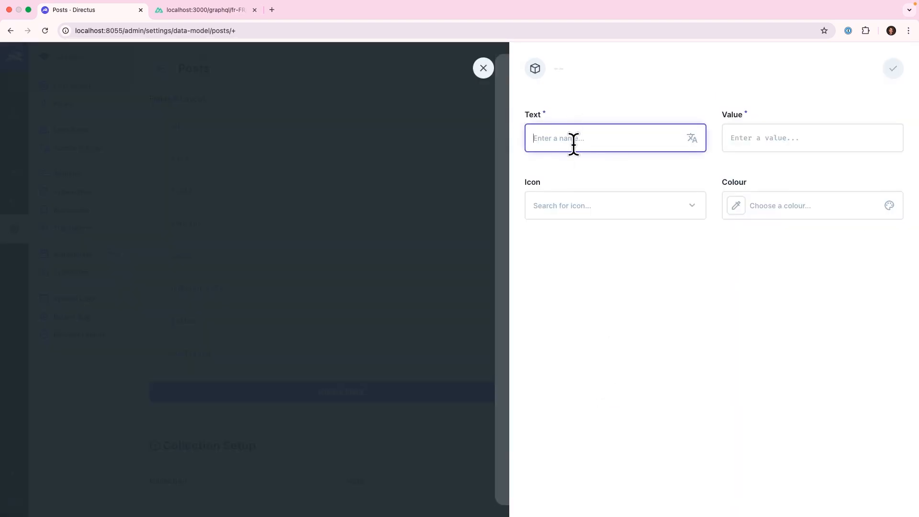
{"action": "type", "text": "English"}
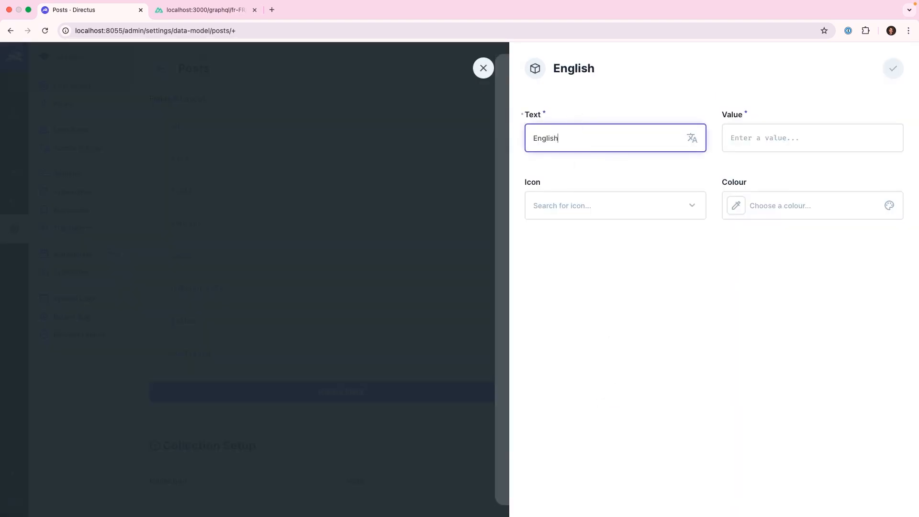
{"action": "left_click", "coordinate": [745, 136]}
{"action": "type", "text": "en-US"}
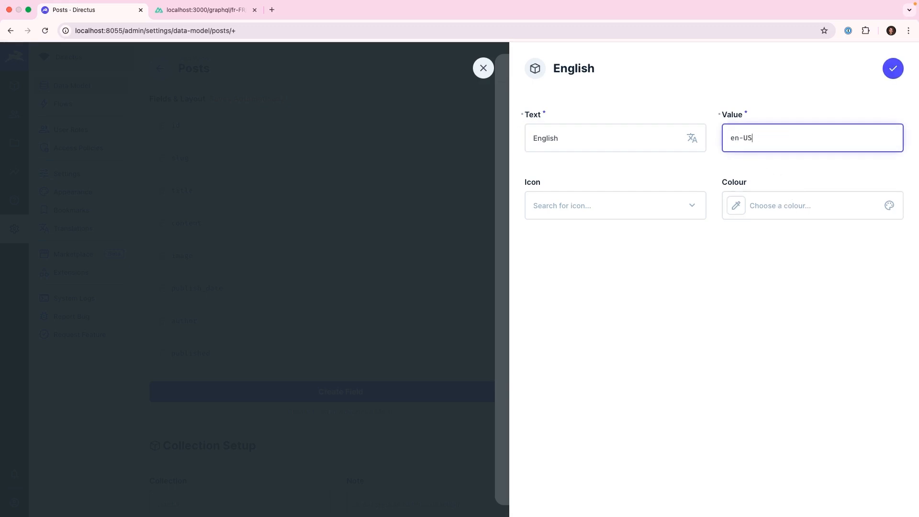
{"action": "key", "text": "Return"}
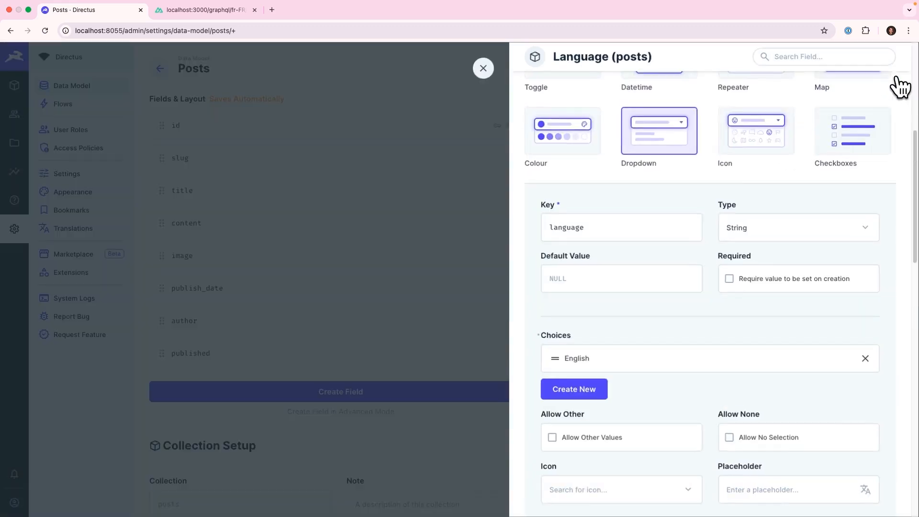
Add a Spanish choice to the language dropdown field, with its Spanish locale code as the value.
{"action": "left_click", "coordinate": [602, 387]}
{"action": "type", "text": "Spanish"}
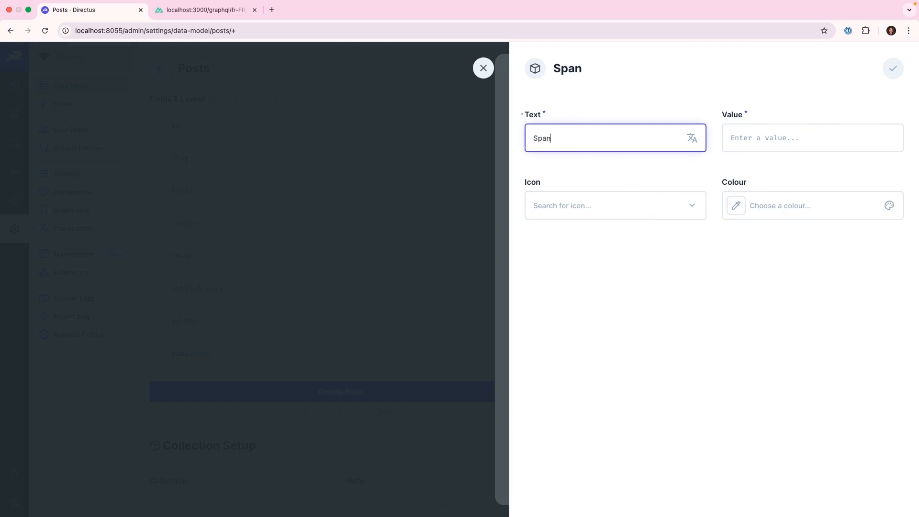
{"action": "left_click", "coordinate": [738, 135]}
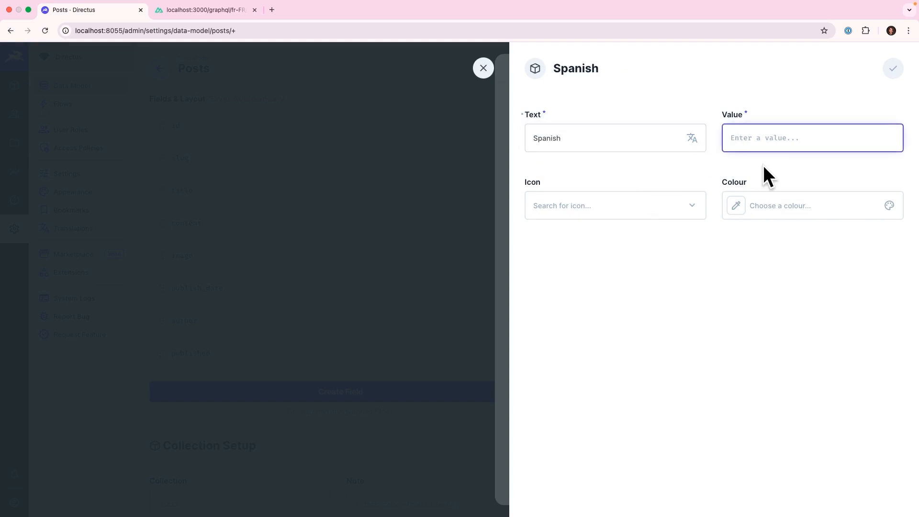
{"action": "type", "text": "es-E"}
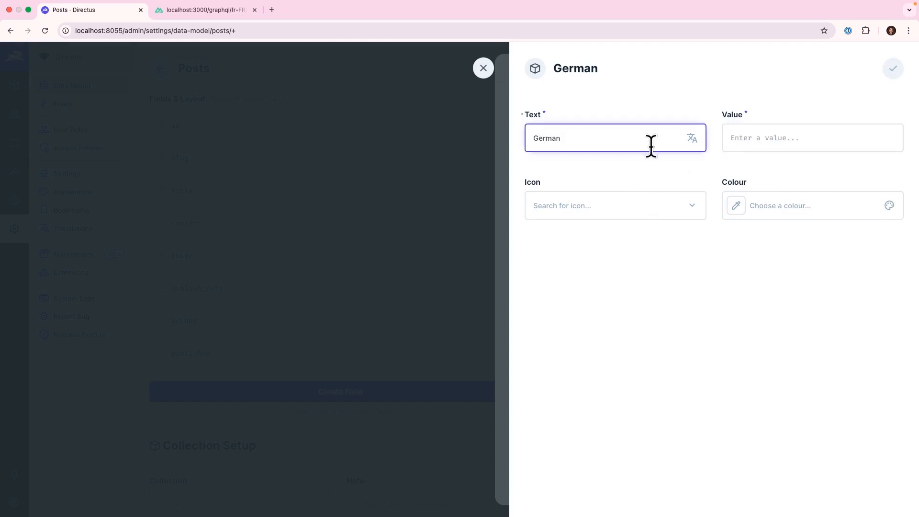
Complete the German choice of the language dropdown field with the value de-DE.
{"action": "left_click", "coordinate": [749, 140]}
{"action": "type", "text": "de-"}
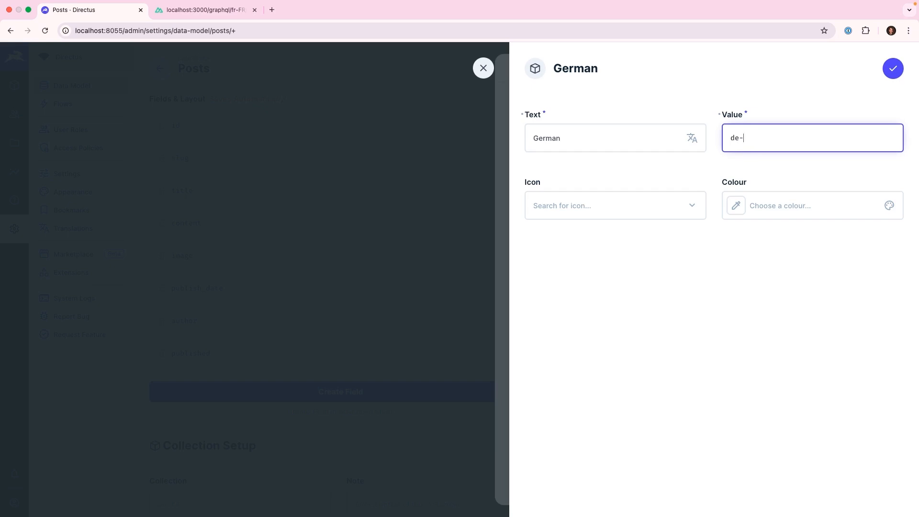
{"action": "type", "text": "DE"}
{"action": "left_click", "coordinate": [894, 72]}
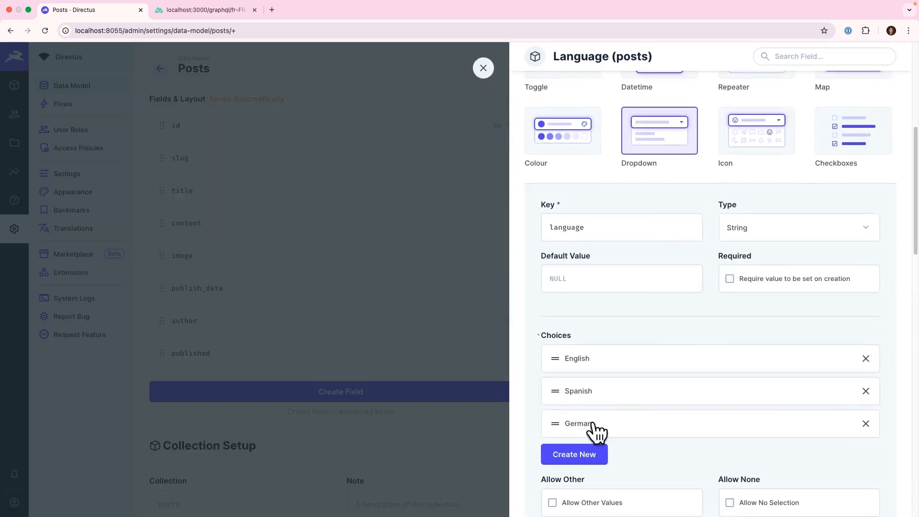
Add a French choice with the value fr-FR and save the language field to the posts collection.
{"action": "left_click", "coordinate": [581, 452]}
{"action": "type", "text": "French"}
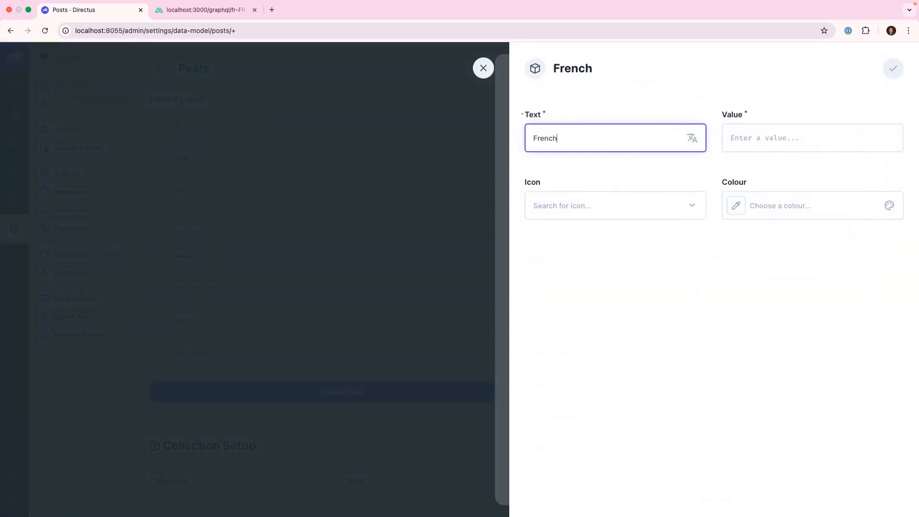
{"action": "left_click", "coordinate": [770, 138]}
{"action": "type", "text": "fr-FR"}
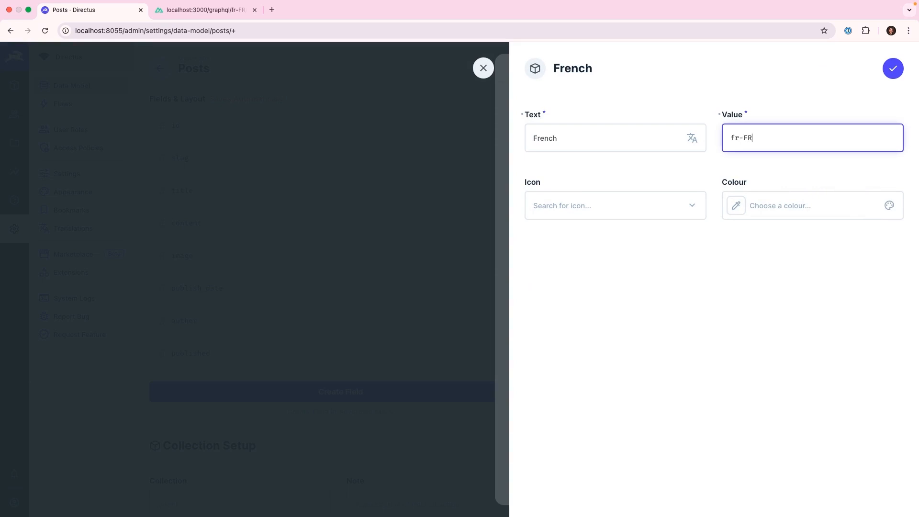
{"action": "left_click", "coordinate": [893, 70]}
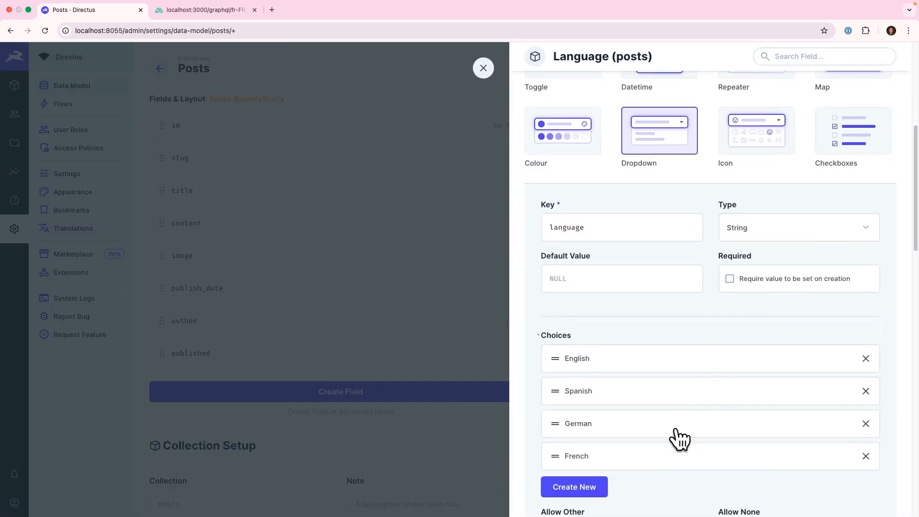
{"action": "scroll", "coordinate": [669, 437], "scroll_direction": "down", "scroll_amount": 7}
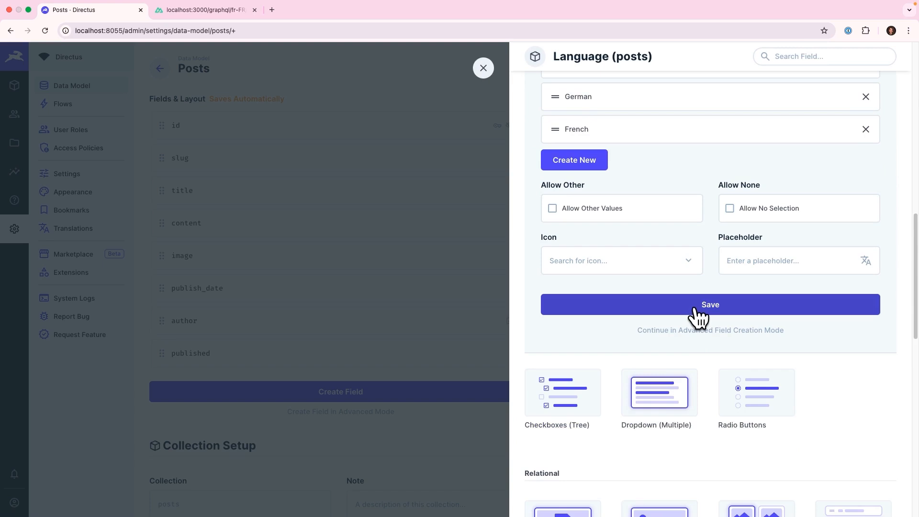
{"action": "left_click", "coordinate": [695, 310]}
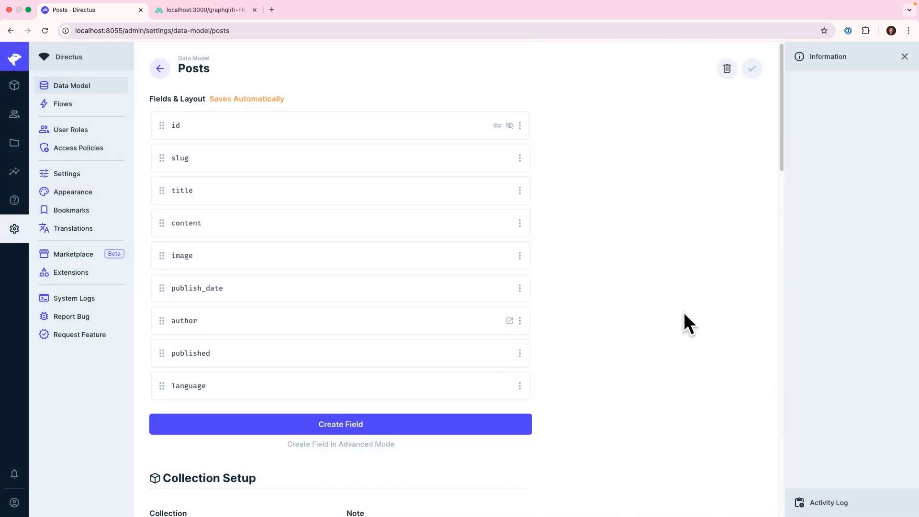
Set the language of the post "The Ultimate Guide to Rabbits" to English and save the post.
{"action": "left_click", "coordinate": [19, 94]}
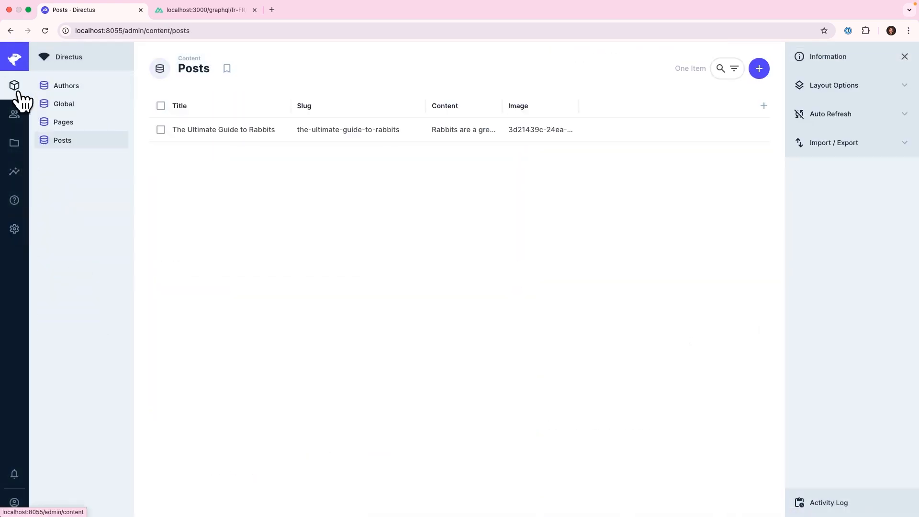
{"action": "left_click", "coordinate": [441, 139]}
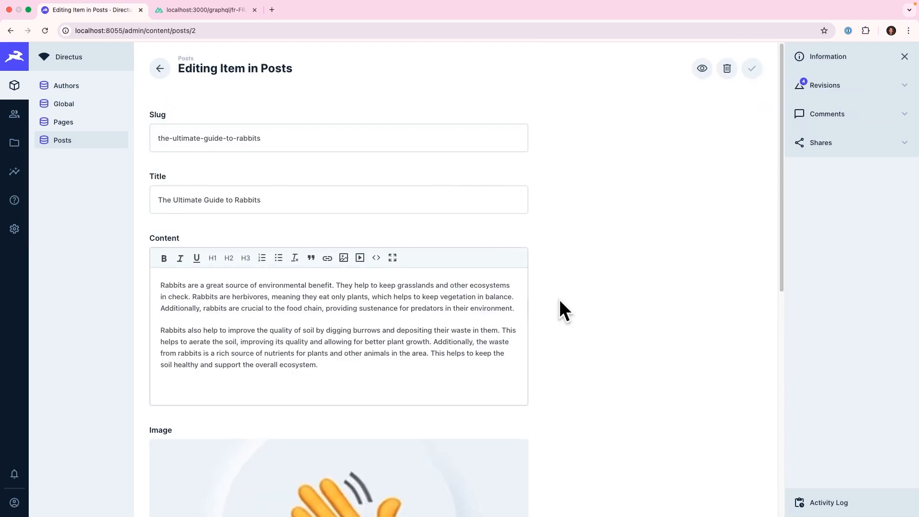
{"action": "scroll", "coordinate": [570, 314], "scroll_direction": "down", "scroll_amount": 7}
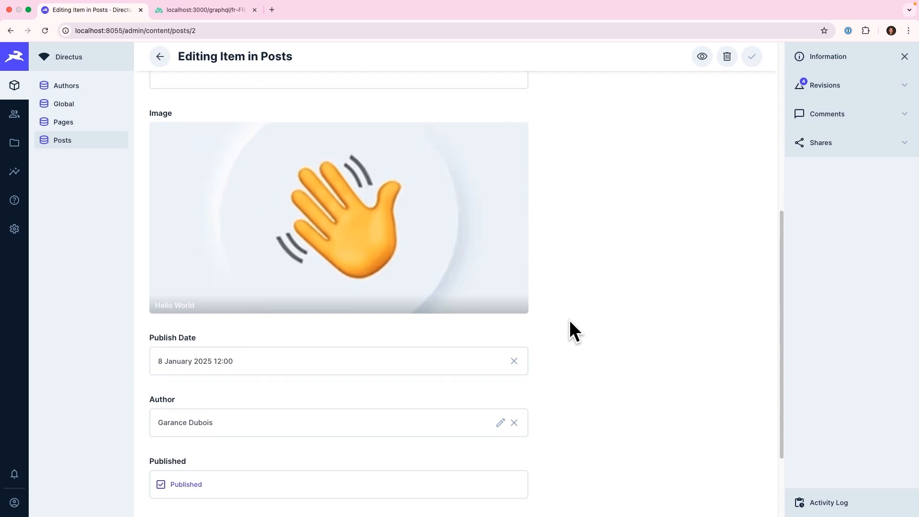
{"action": "left_click", "coordinate": [488, 503]}
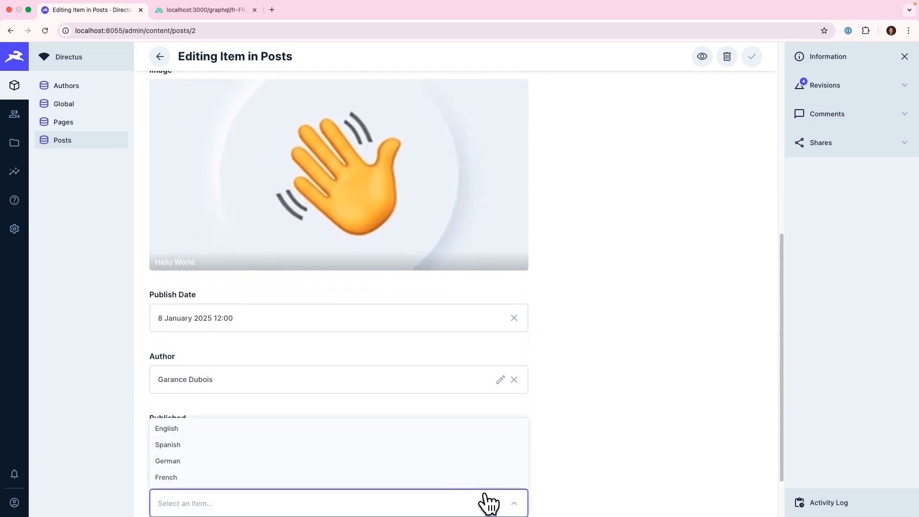
{"action": "left_click", "coordinate": [238, 434]}
{"action": "left_click", "coordinate": [752, 56]}
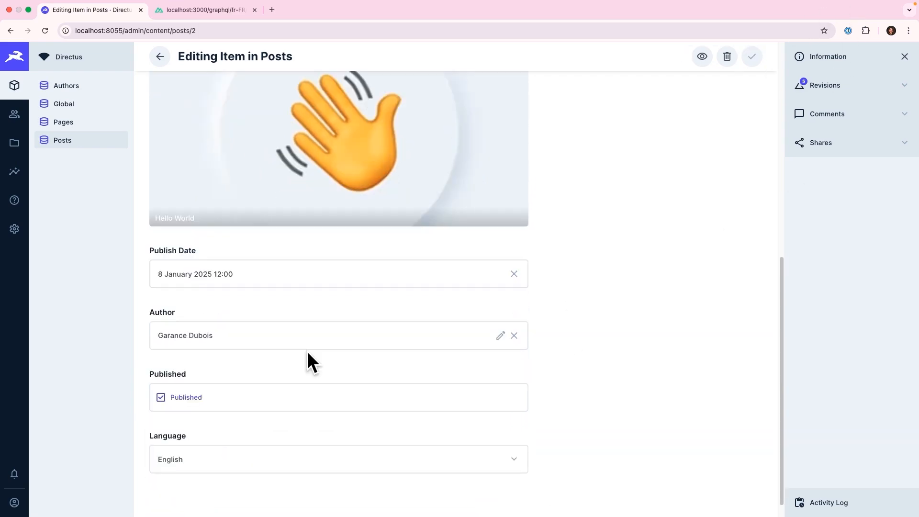
Set the project's default language to French (France) and save the project settings.
{"action": "left_click", "coordinate": [14, 234]}
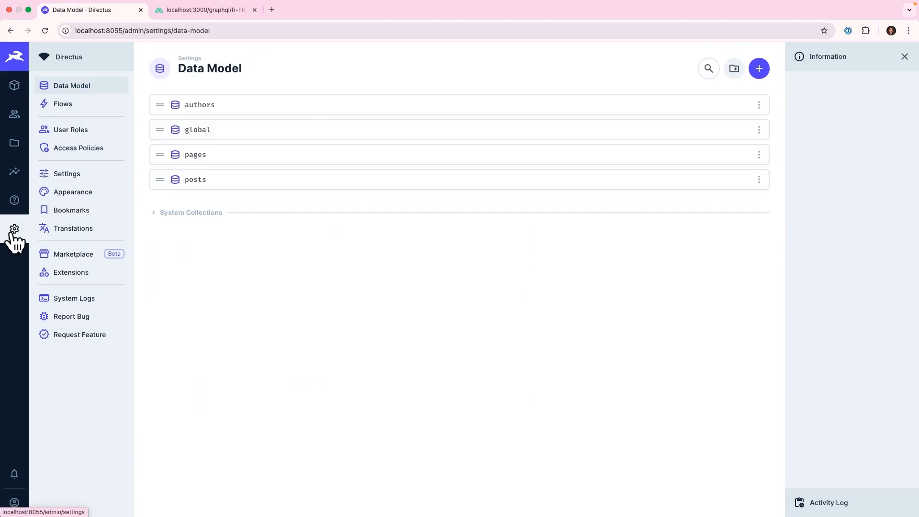
{"action": "left_click", "coordinate": [89, 180]}
{"action": "left_click", "coordinate": [389, 211]}
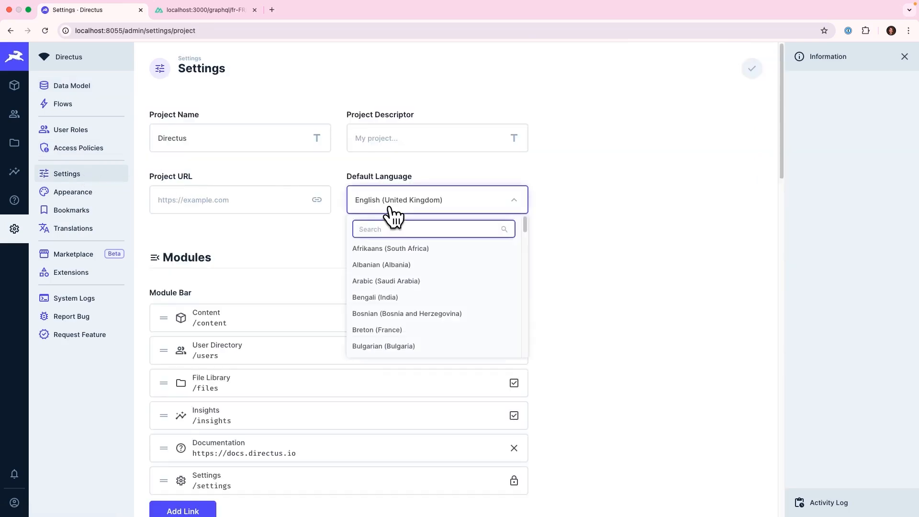
{"action": "type", "text": "french"}
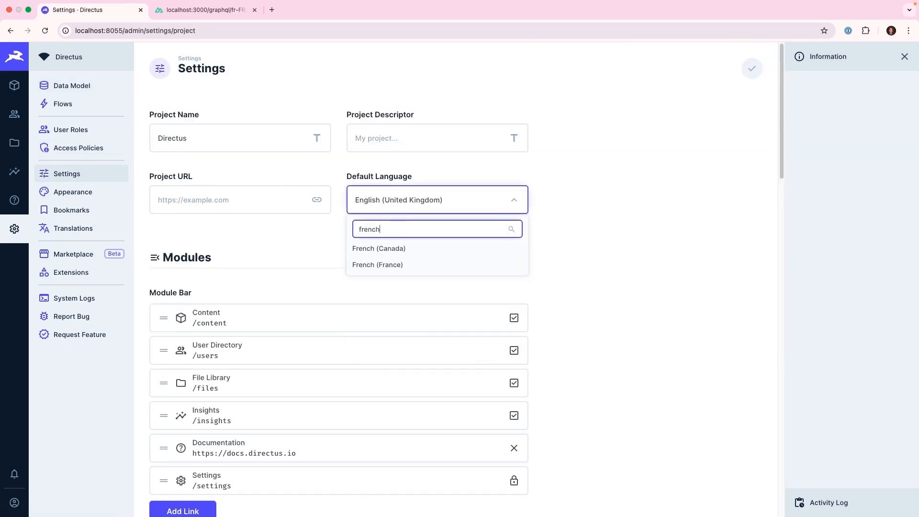
{"action": "left_click", "coordinate": [394, 266]}
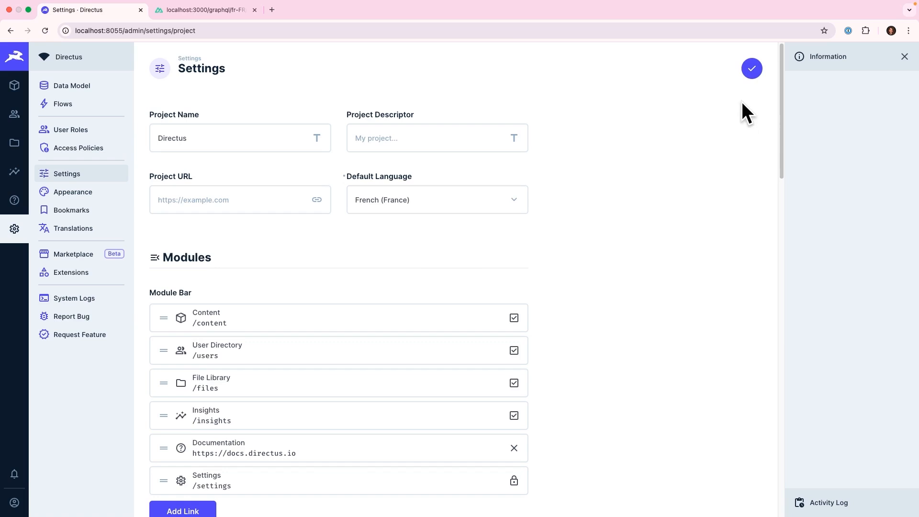
{"action": "left_click", "coordinate": [752, 68]}
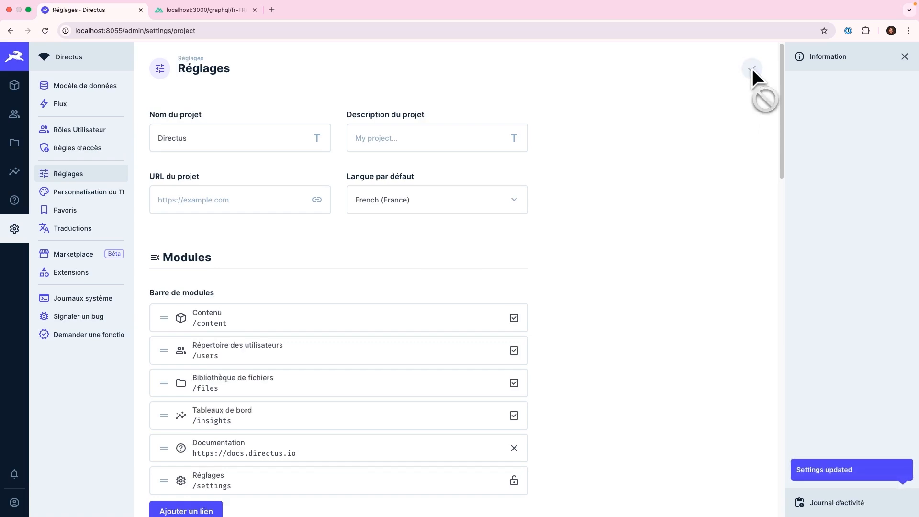
Examine the post "The Ultimate Guide to Rabbits" in the French interface, checking its field labels and language choices.
{"action": "left_click", "coordinate": [24, 90]}
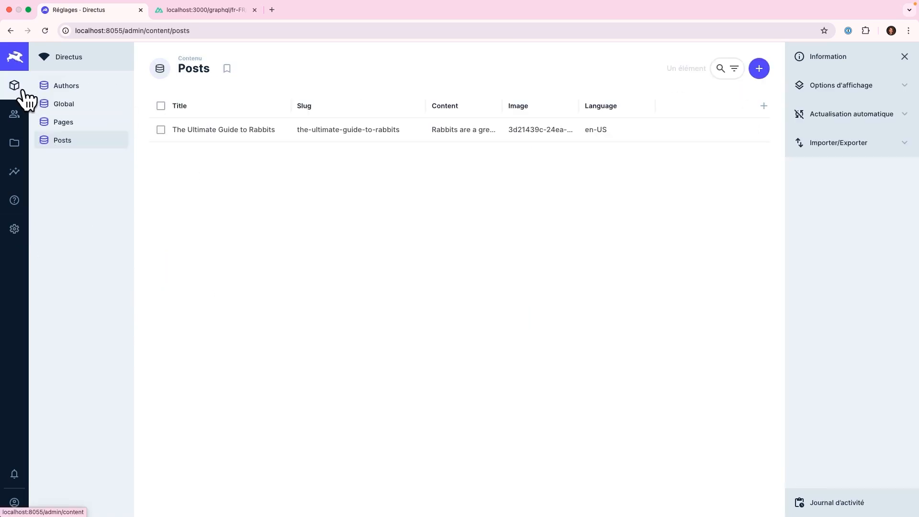
{"action": "left_click", "coordinate": [366, 143]}
{"action": "scroll", "coordinate": [258, 239], "scroll_direction": "down", "scroll_amount": 5}
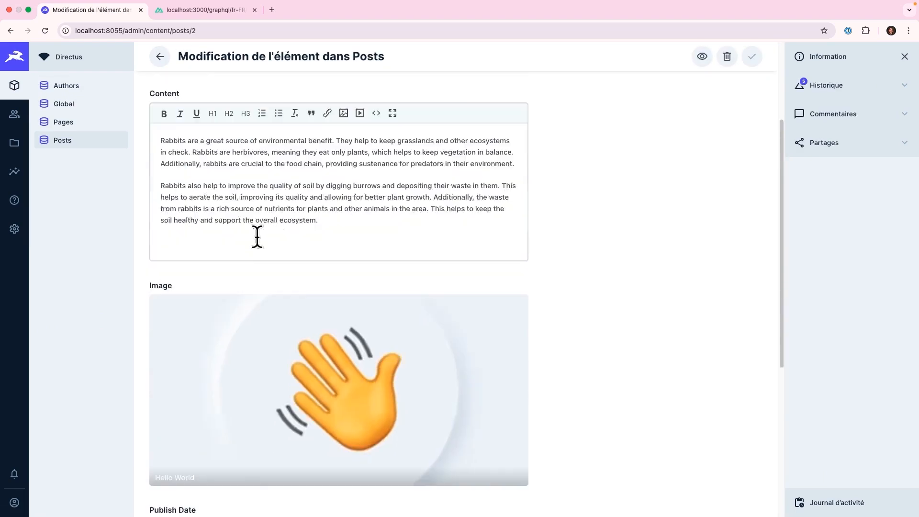
{"action": "scroll", "coordinate": [253, 238], "scroll_direction": "down", "scroll_amount": 5}
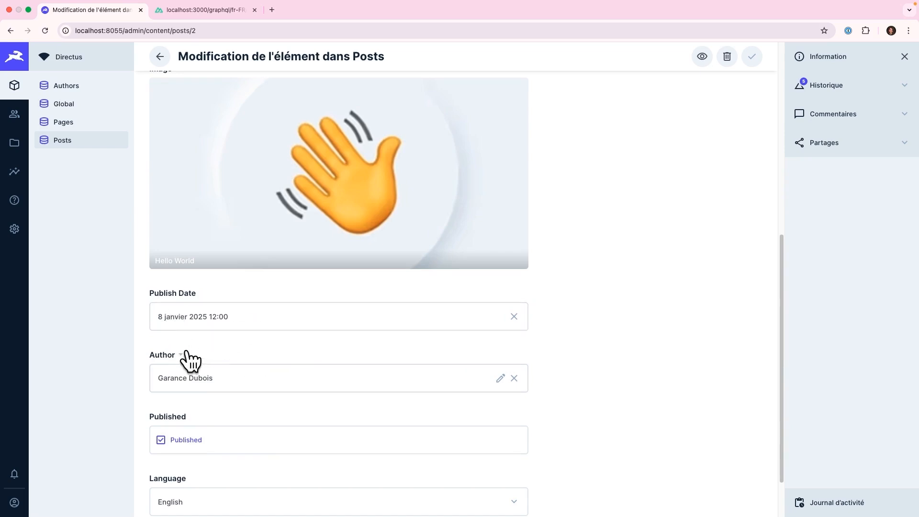
{"action": "scroll", "coordinate": [225, 366], "scroll_direction": "down", "scroll_amount": 3}
{"action": "left_click", "coordinate": [232, 444]}
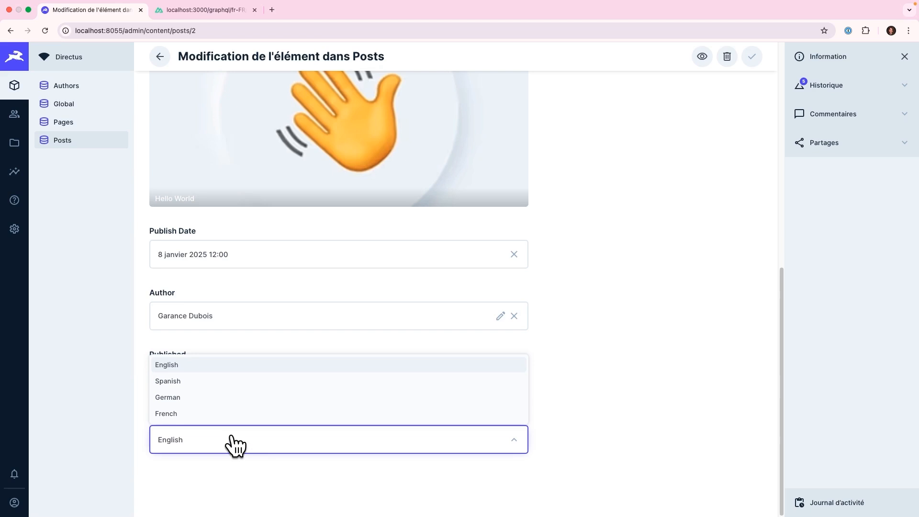
{"action": "left_click", "coordinate": [90, 306]}
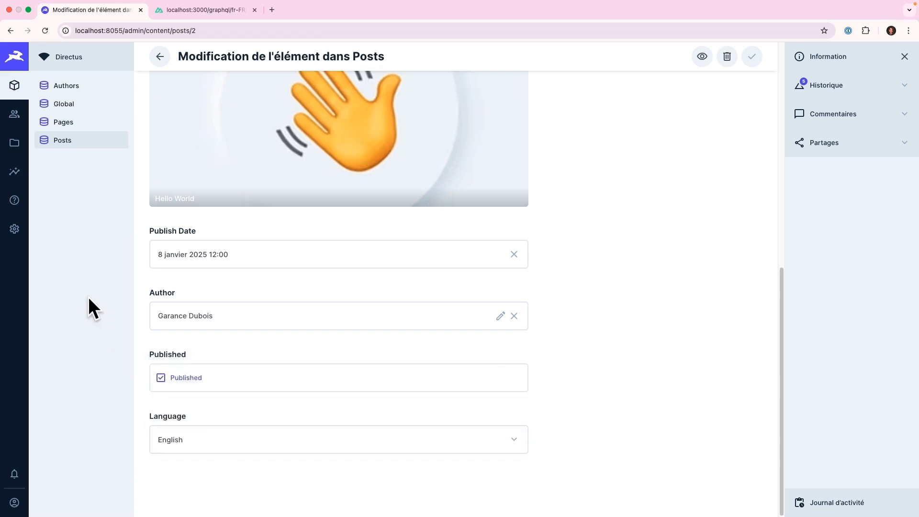
Set the project's default language back to English (United States) and save the project settings.
{"action": "left_click", "coordinate": [19, 231]}
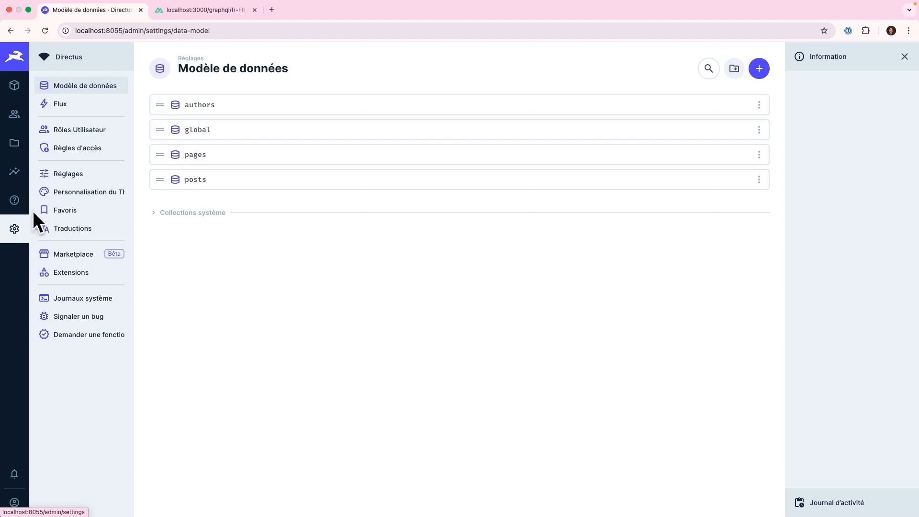
{"action": "left_click", "coordinate": [72, 178]}
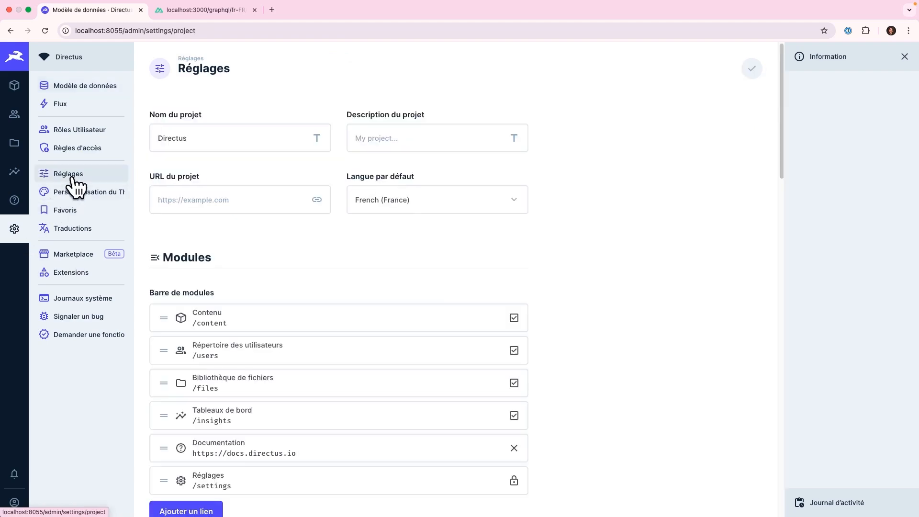
{"action": "left_click", "coordinate": [419, 194]}
{"action": "type", "text": "eng"}
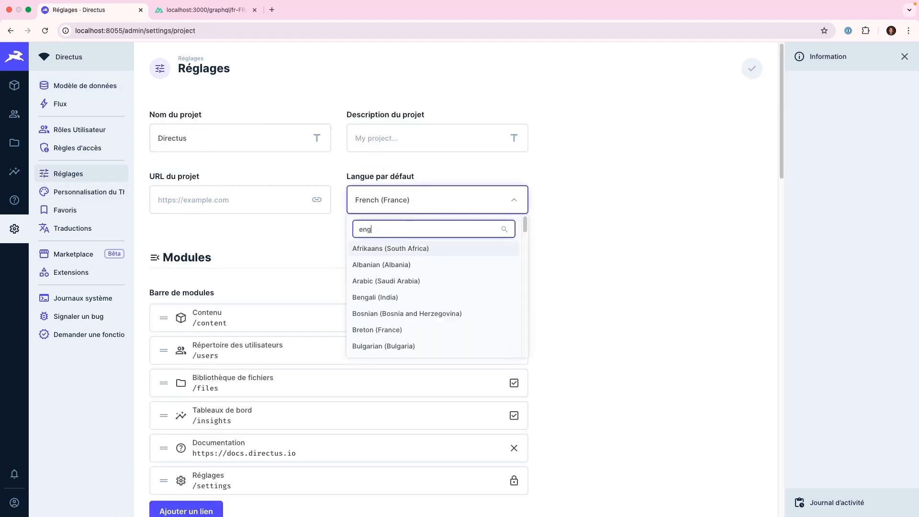
{"action": "left_click", "coordinate": [415, 299]}
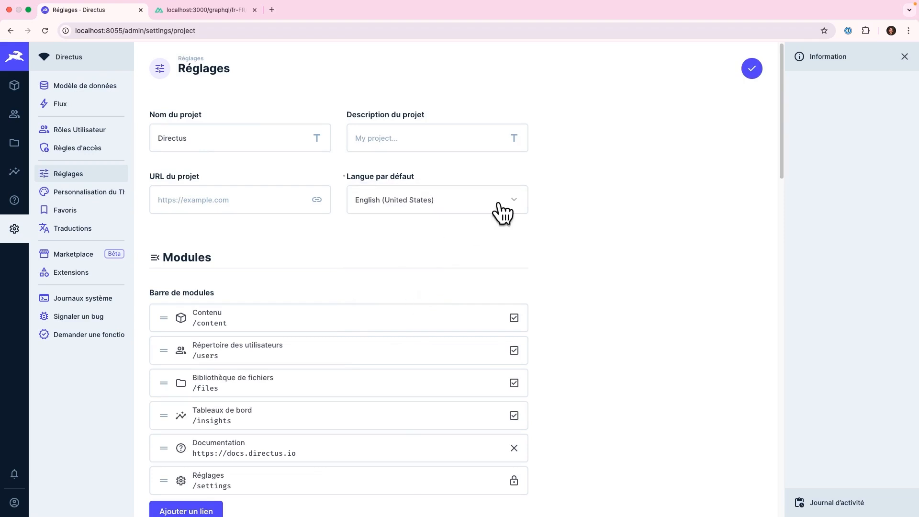
{"action": "left_click", "coordinate": [752, 70]}
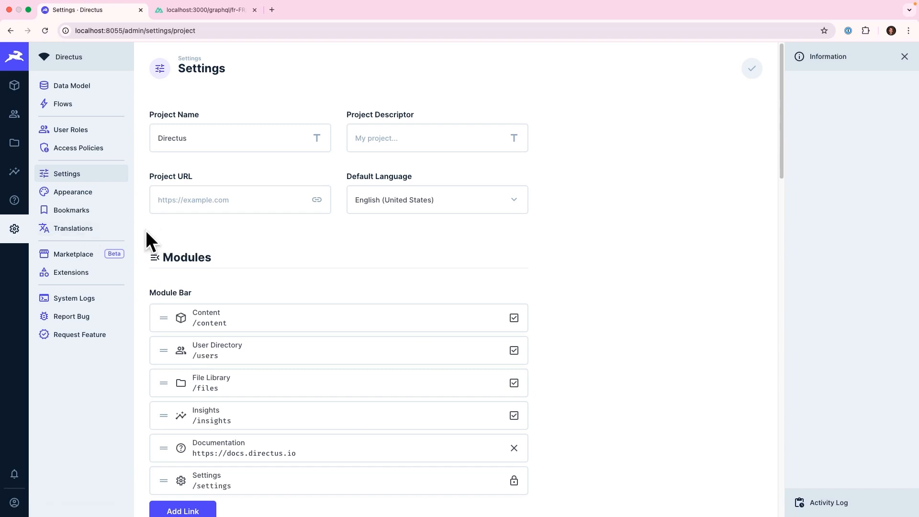
Create a custom translation with the key german, the language French (France) and the value Allemand, and save it.
{"action": "left_click", "coordinate": [118, 233]}
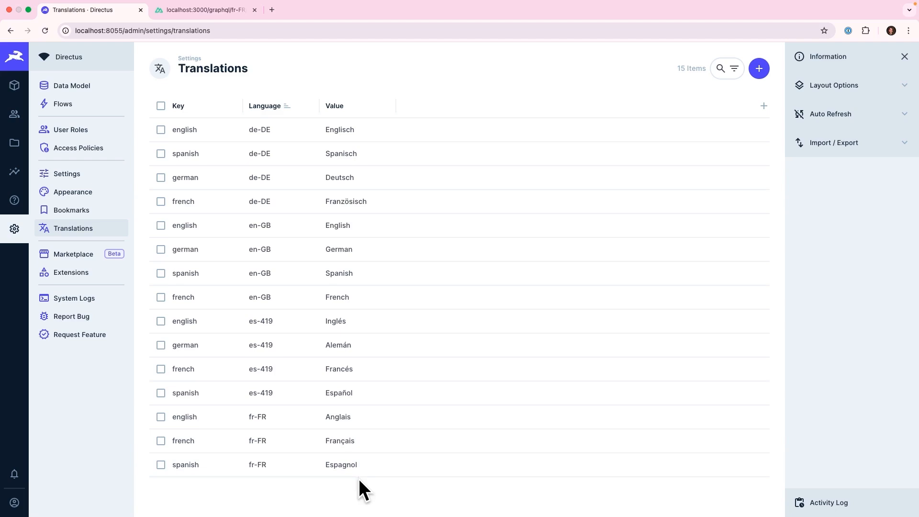
{"action": "left_click", "coordinate": [768, 69]}
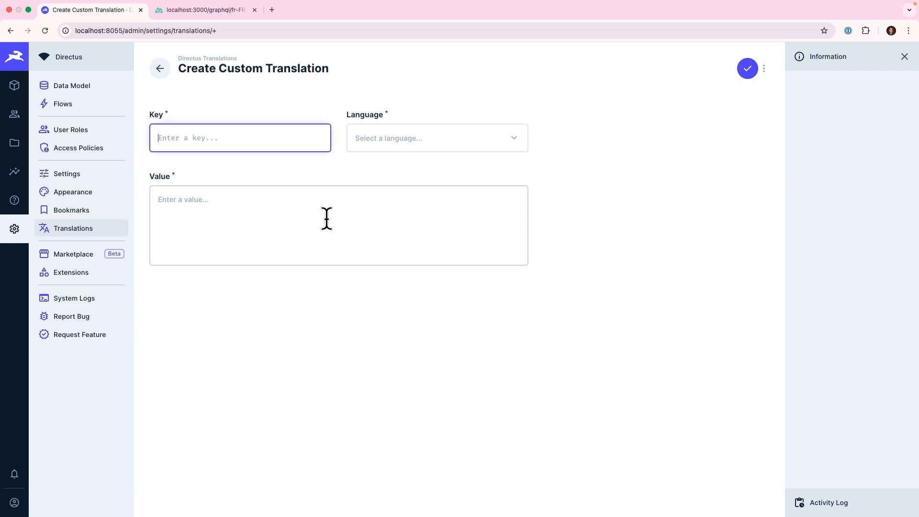
{"action": "type", "text": "german"}
{"action": "left_click", "coordinate": [406, 143]}
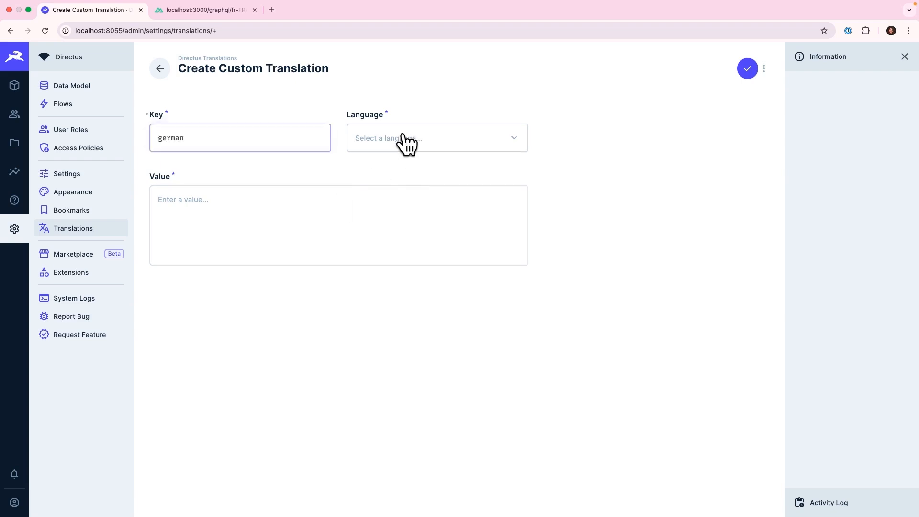
{"action": "left_click", "coordinate": [406, 142]}
{"action": "type", "text": "french"}
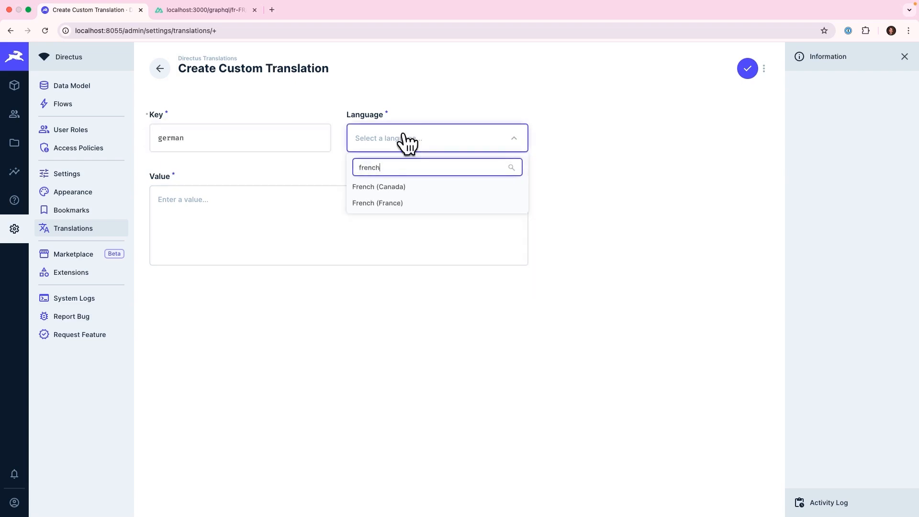
{"action": "left_click", "coordinate": [417, 204]}
{"action": "left_click", "coordinate": [267, 208]}
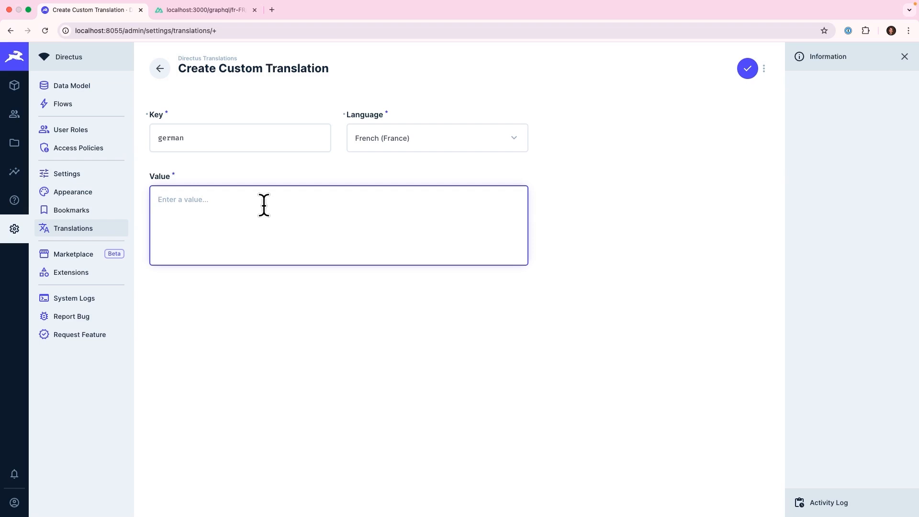
{"action": "type", "text": "Allemand"}
{"action": "left_click", "coordinate": [748, 71]}
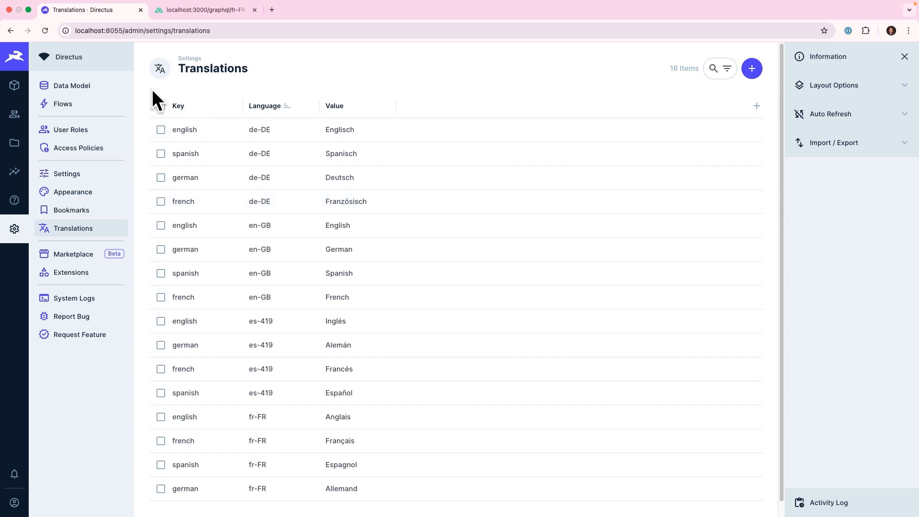
In the posts collection's language field, replace the English choice's text with the english custom translation.
{"action": "left_click", "coordinate": [88, 95]}
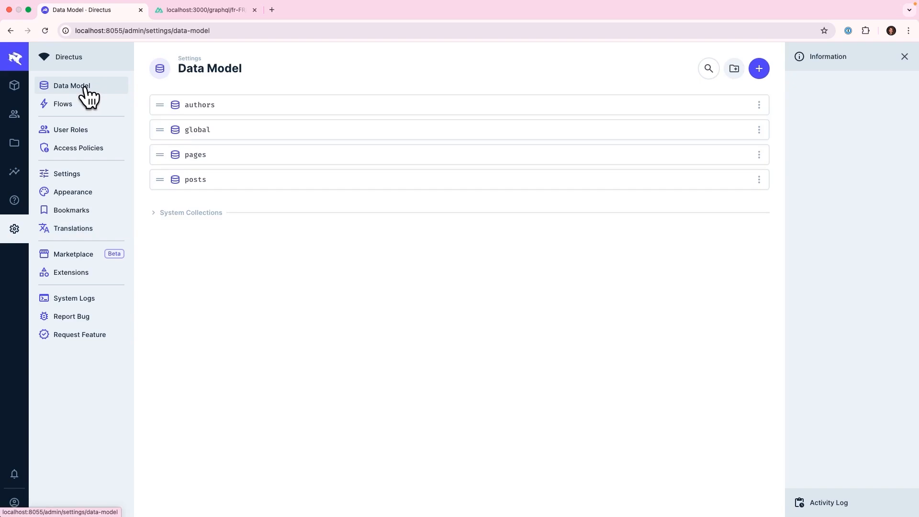
{"action": "left_click", "coordinate": [238, 187]}
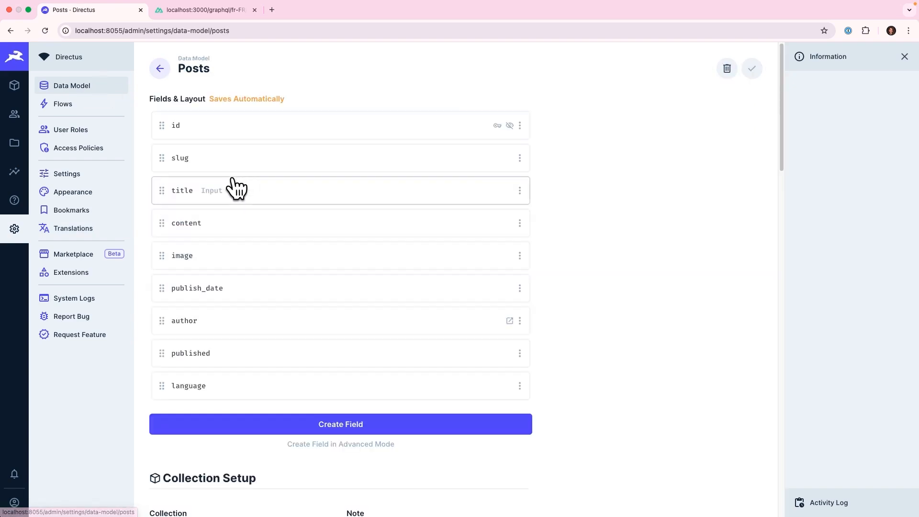
{"action": "left_click", "coordinate": [369, 386]}
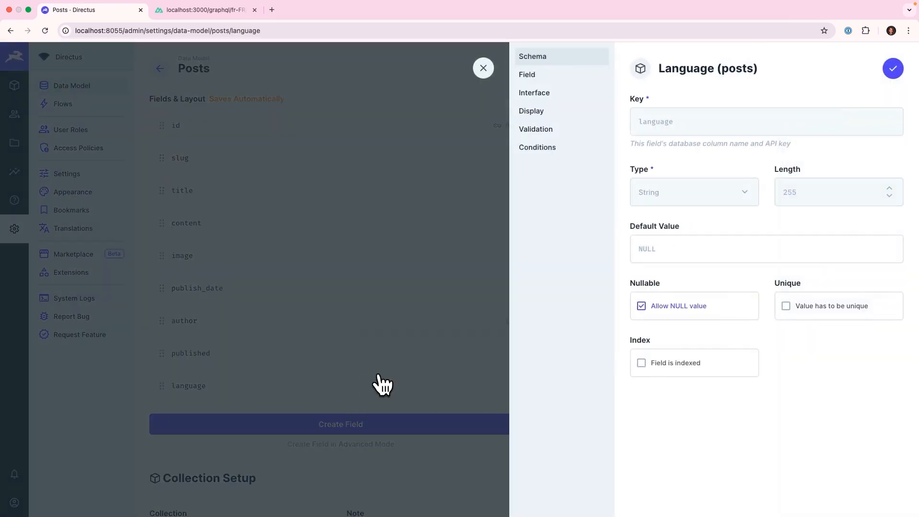
{"action": "left_click", "coordinate": [535, 92]}
{"action": "left_click", "coordinate": [688, 179]}
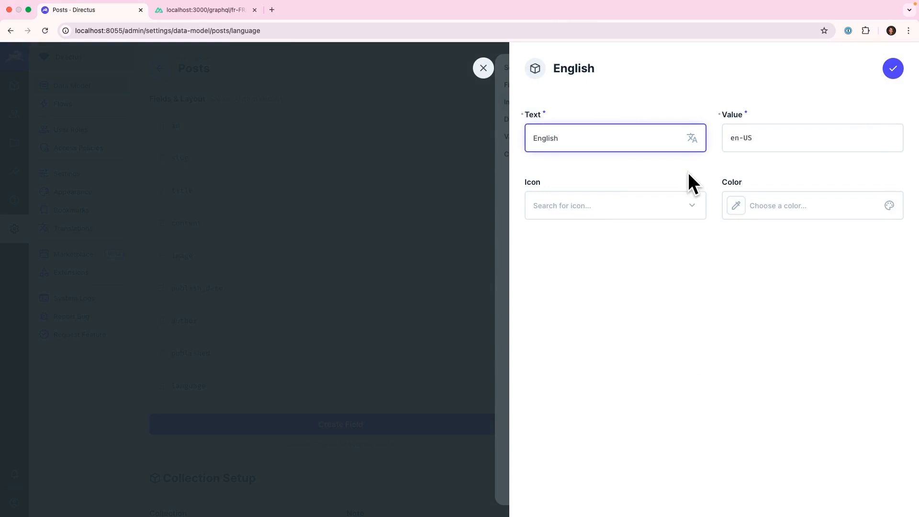
{"action": "left_click", "coordinate": [693, 141]}
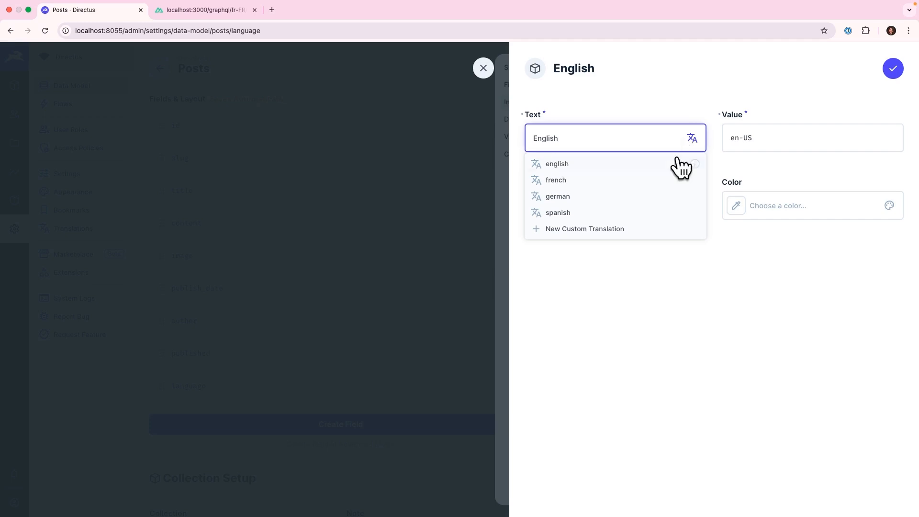
{"action": "left_click", "coordinate": [679, 163]}
{"action": "left_click", "coordinate": [892, 70]}
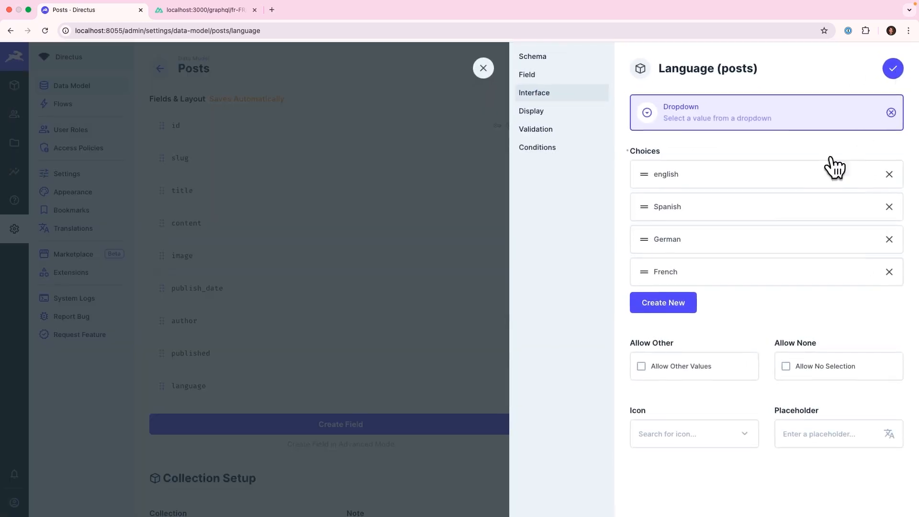
Replace the texts of the Spanish and German choices with the spanish and german custom translations.
{"action": "left_click", "coordinate": [857, 219]}
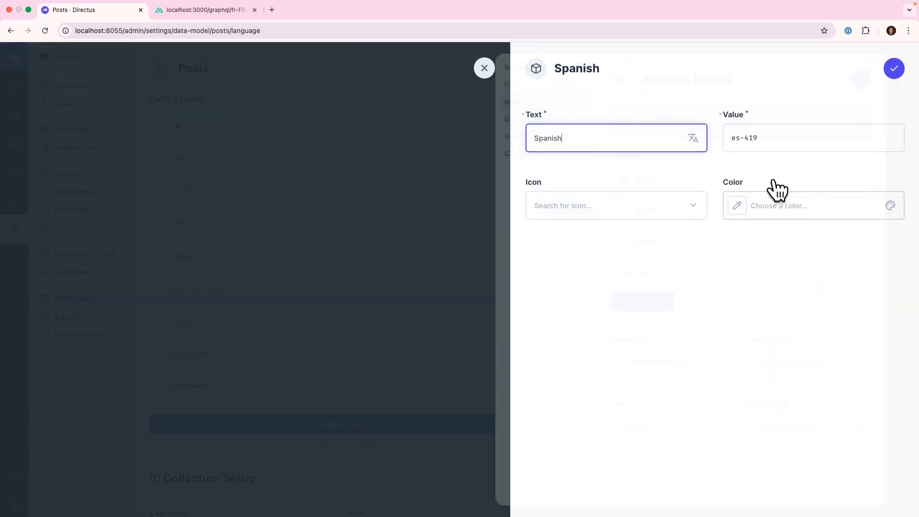
{"action": "left_click", "coordinate": [692, 140]}
{"action": "left_click", "coordinate": [578, 213]}
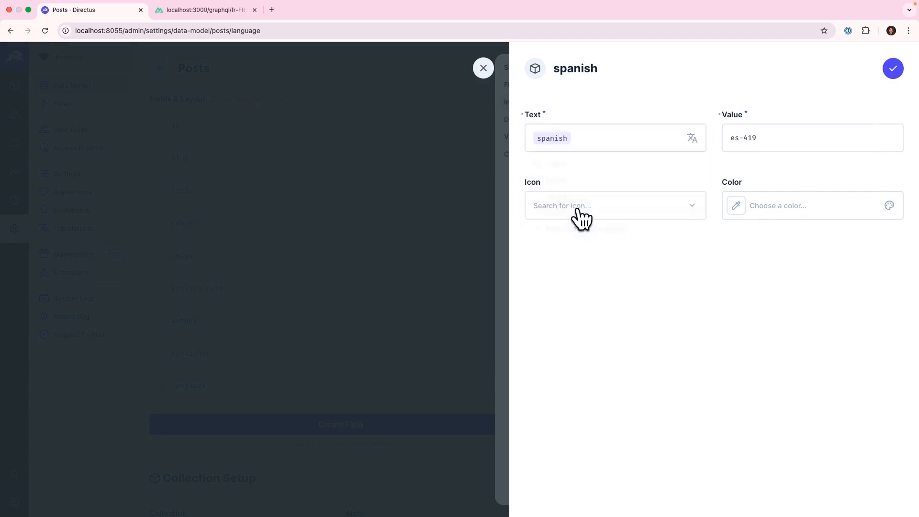
{"action": "left_click", "coordinate": [893, 69]}
{"action": "left_click", "coordinate": [723, 239]}
{"action": "left_click", "coordinate": [692, 138]}
{"action": "left_click", "coordinate": [558, 196]}
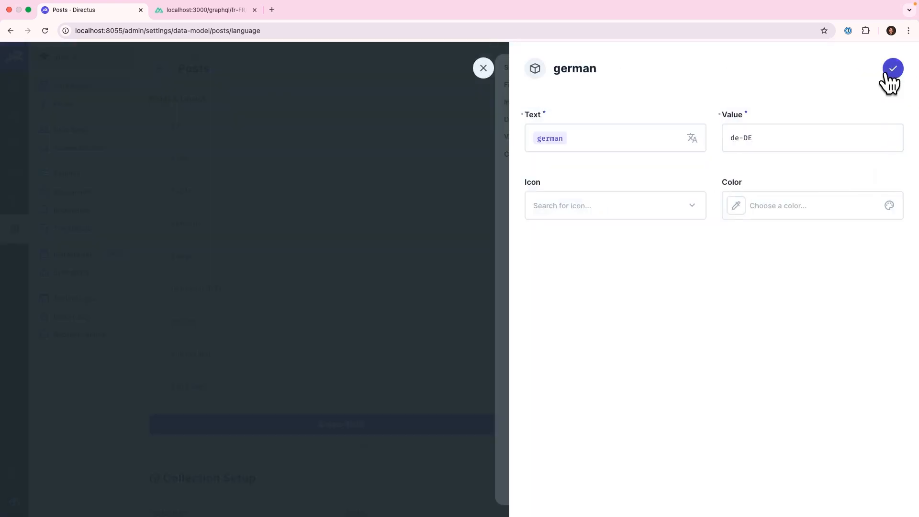
{"action": "left_click", "coordinate": [893, 68]}
Replace the French choice's text with the french custom translation and save the language field.
{"action": "left_click", "coordinate": [714, 272]}
{"action": "left_click", "coordinate": [692, 138]}
{"action": "left_click", "coordinate": [615, 181]}
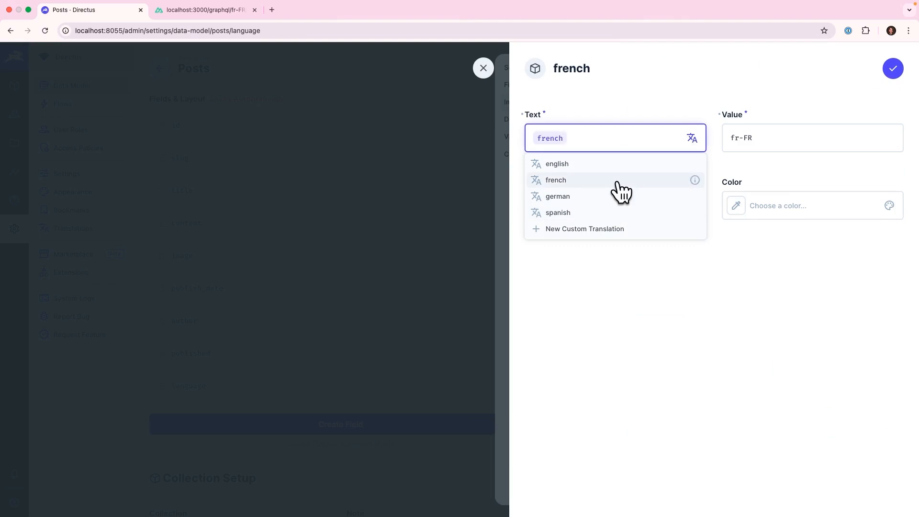
{"action": "left_click", "coordinate": [893, 69]}
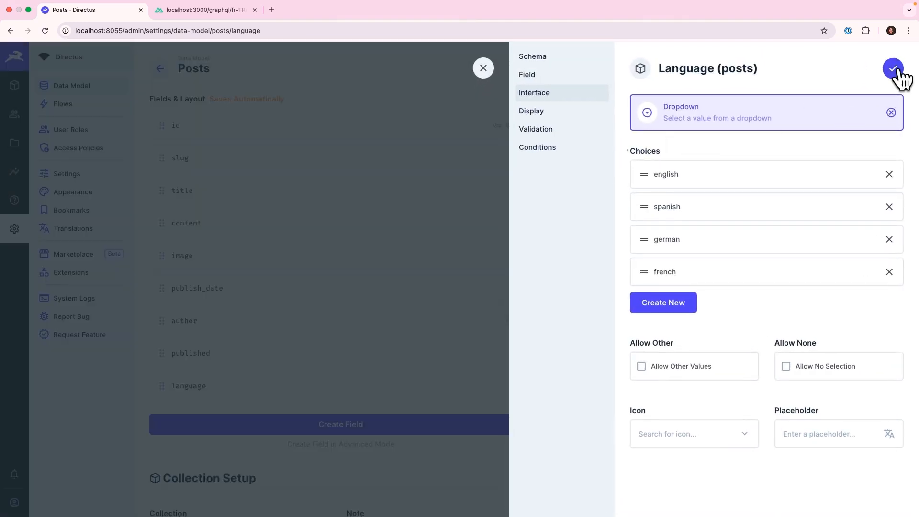
{"action": "left_click", "coordinate": [893, 69]}
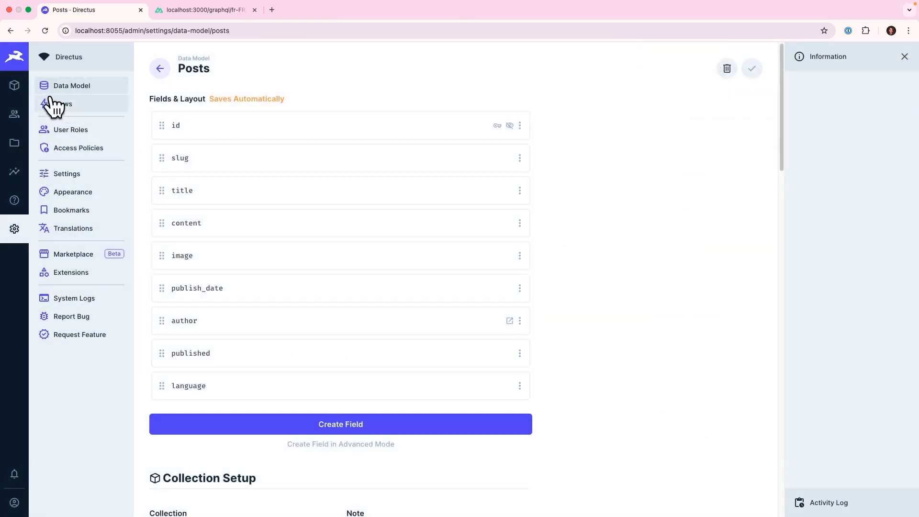
Check the language choices of the post "The Ultimate Guide to Rabbits" in the English interface.
{"action": "left_click", "coordinate": [14, 87]}
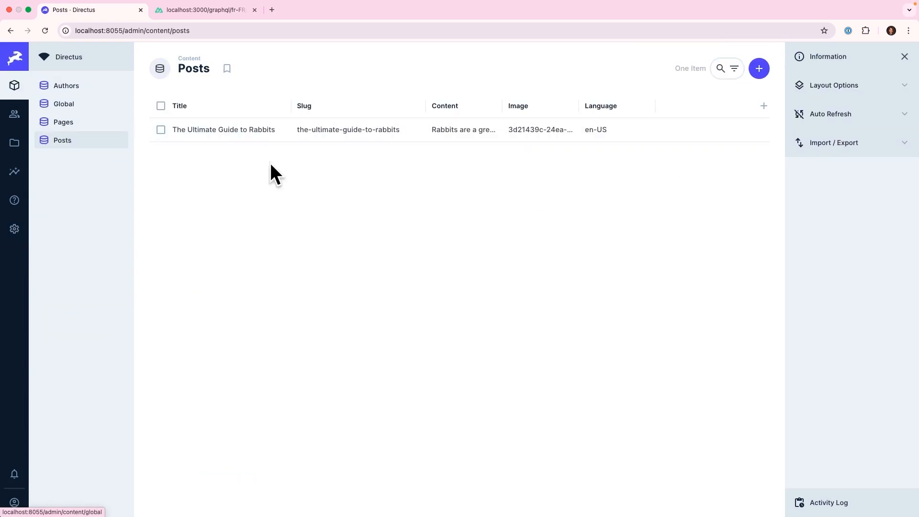
{"action": "left_click", "coordinate": [264, 129]}
{"action": "scroll", "coordinate": [146, 306], "scroll_direction": "down", "scroll_amount": 10}
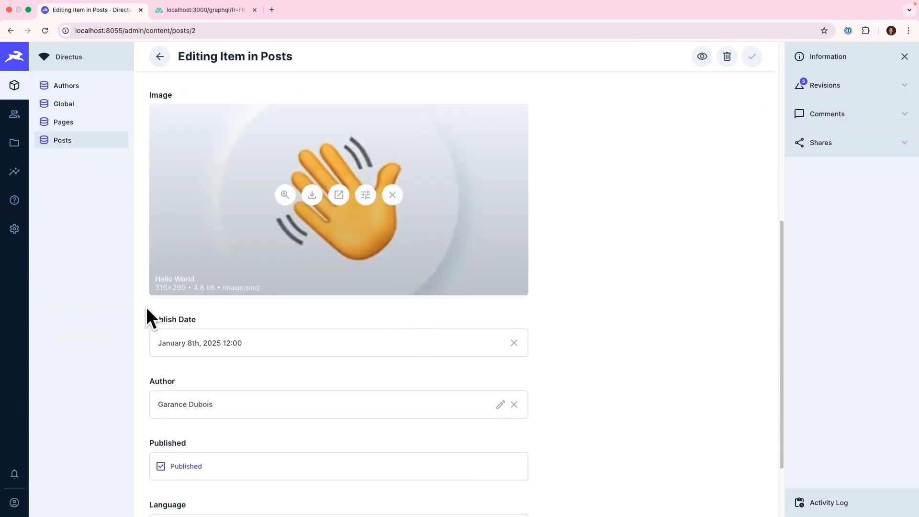
{"action": "left_click", "coordinate": [175, 439]}
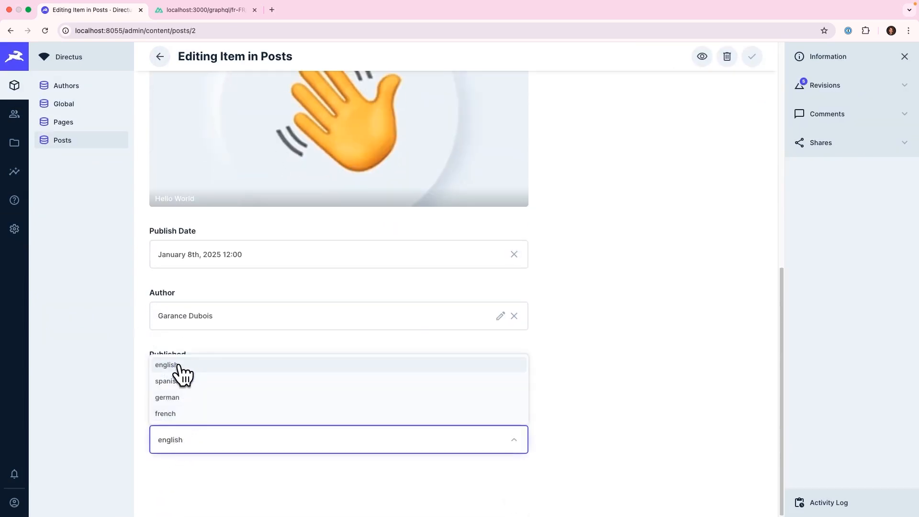
{"action": "left_click", "coordinate": [142, 380]}
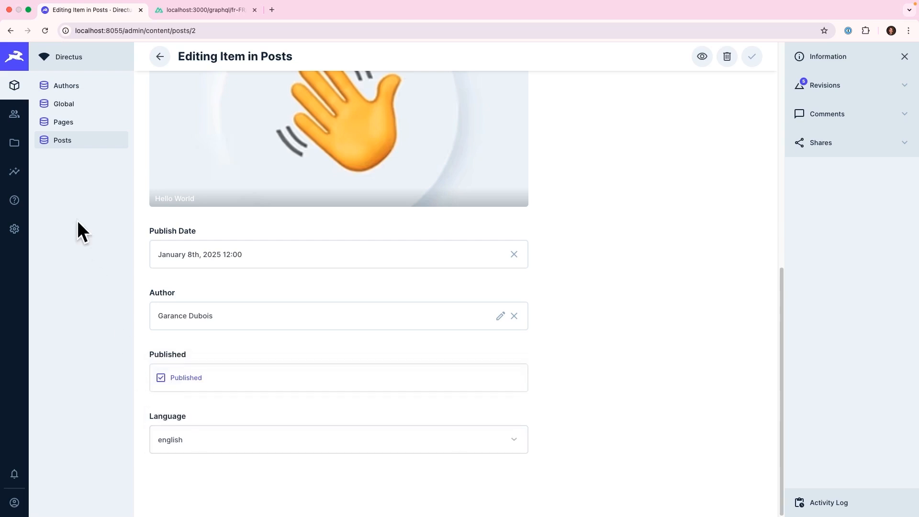
Switch the project's default language to French (France) and save the settings.
{"action": "left_click", "coordinate": [14, 229]}
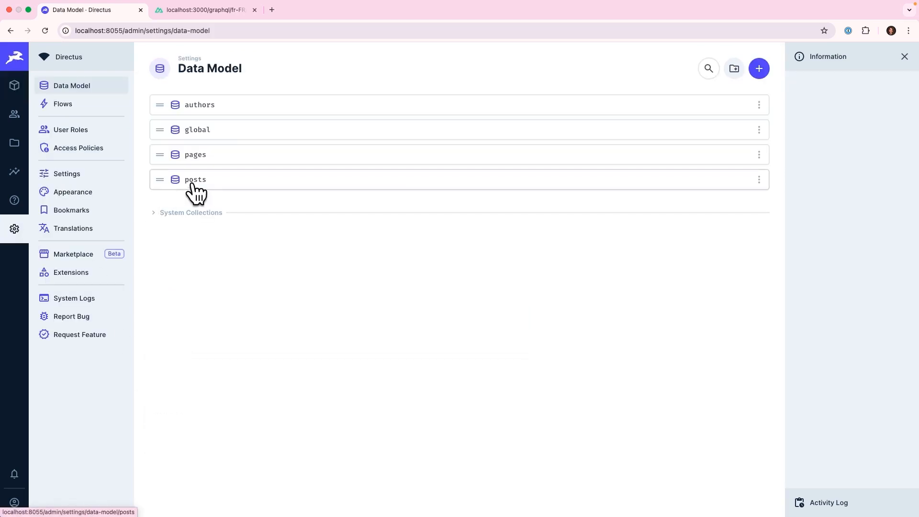
{"action": "left_click", "coordinate": [79, 175]}
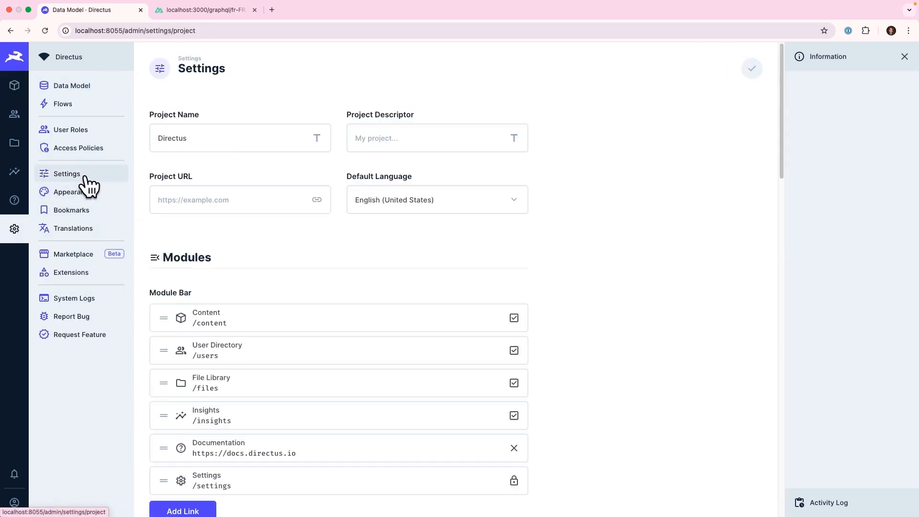
{"action": "left_click", "coordinate": [462, 211]}
{"action": "type", "text": "french"}
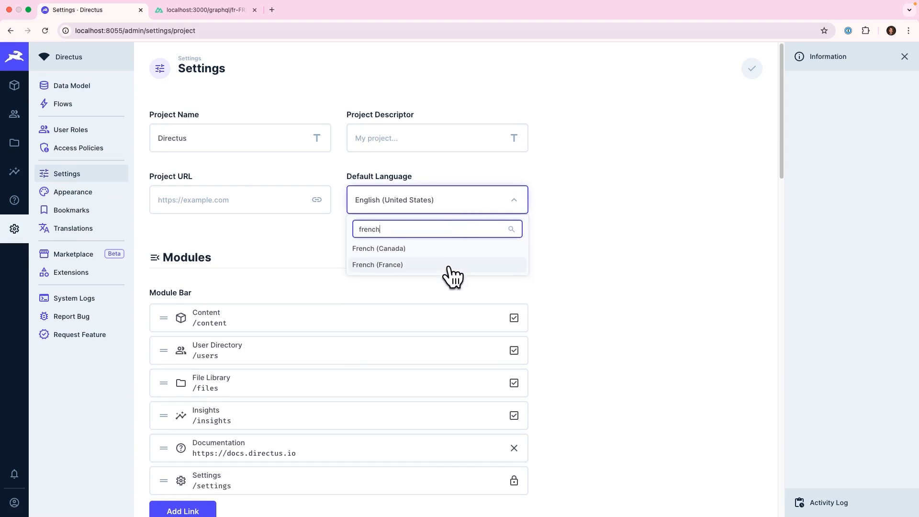
{"action": "left_click", "coordinate": [447, 264]}
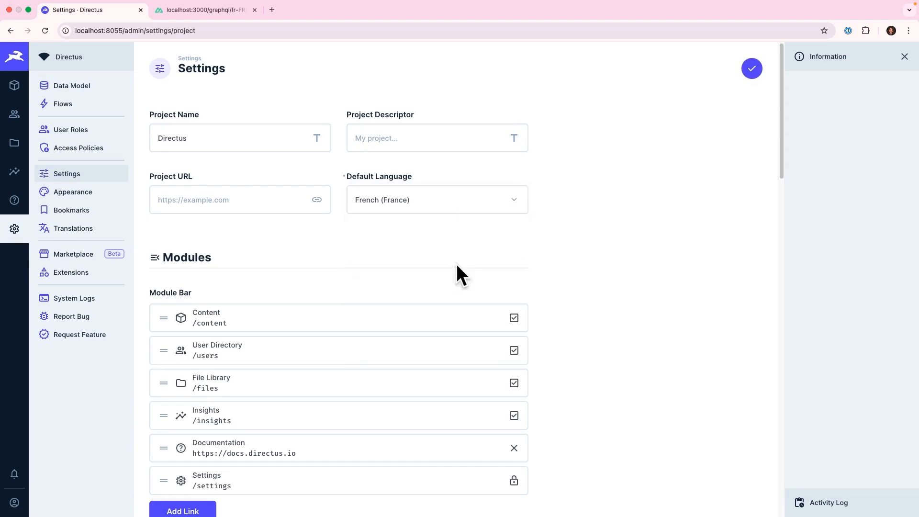
{"action": "left_click", "coordinate": [751, 70]}
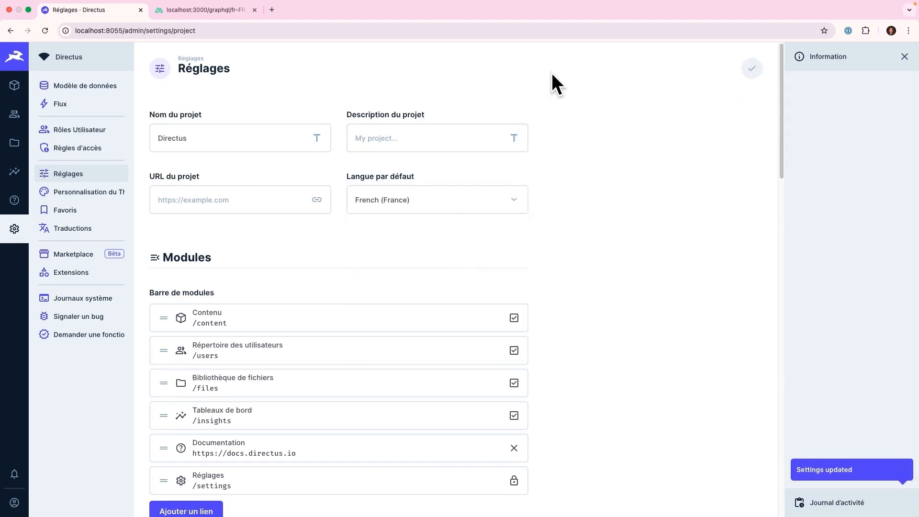
Check the translated language choices of the post "The Ultimate Guide to Rabbits" in the French interface.
{"action": "left_click", "coordinate": [25, 92]}
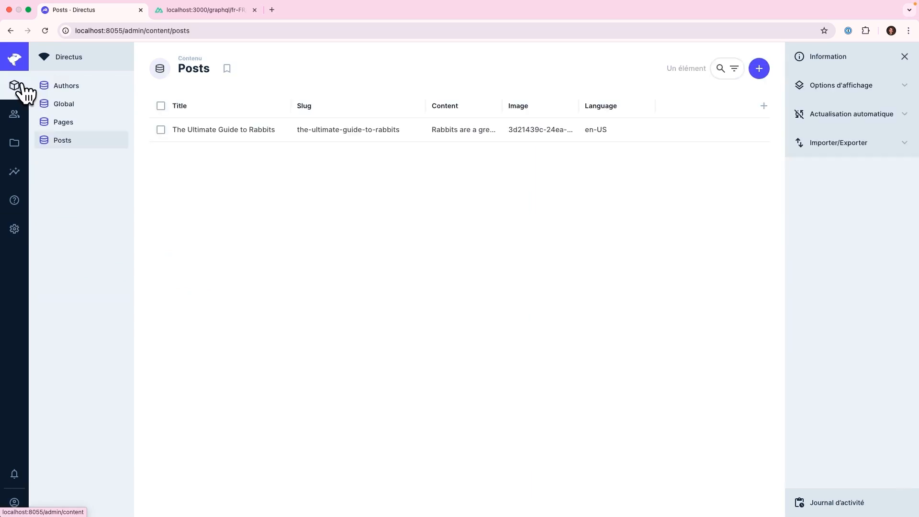
{"action": "left_click", "coordinate": [291, 134]}
{"action": "scroll", "coordinate": [172, 431], "scroll_direction": "down", "scroll_amount": 10}
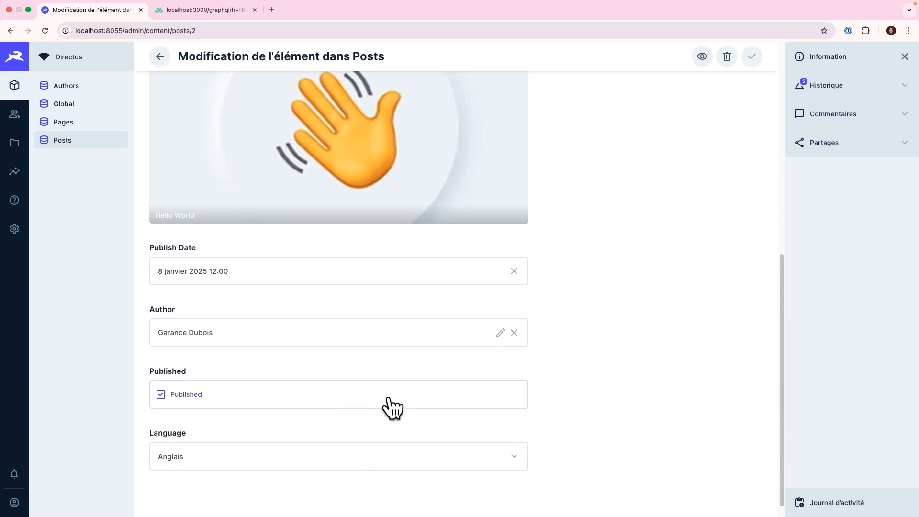
{"action": "left_click", "coordinate": [351, 460]}
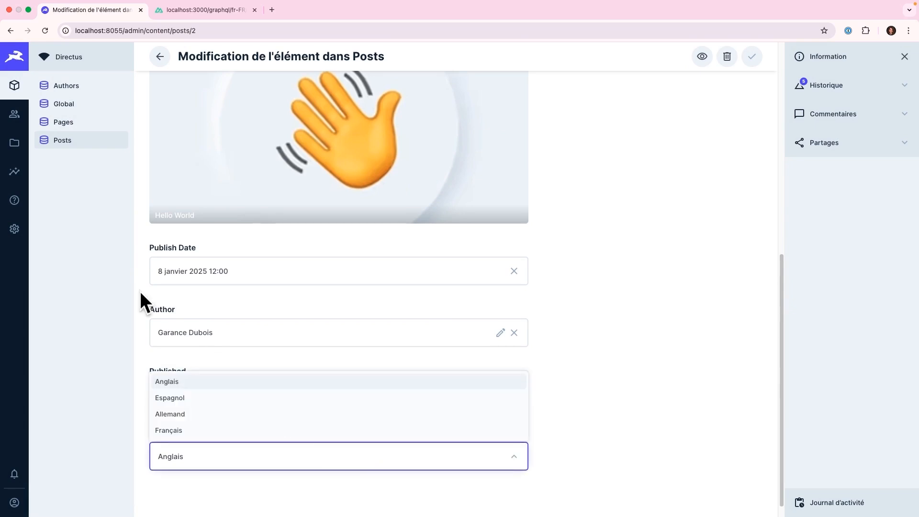
Switch the project's default language to English (United States) and save the settings.
{"action": "left_click", "coordinate": [14, 229]}
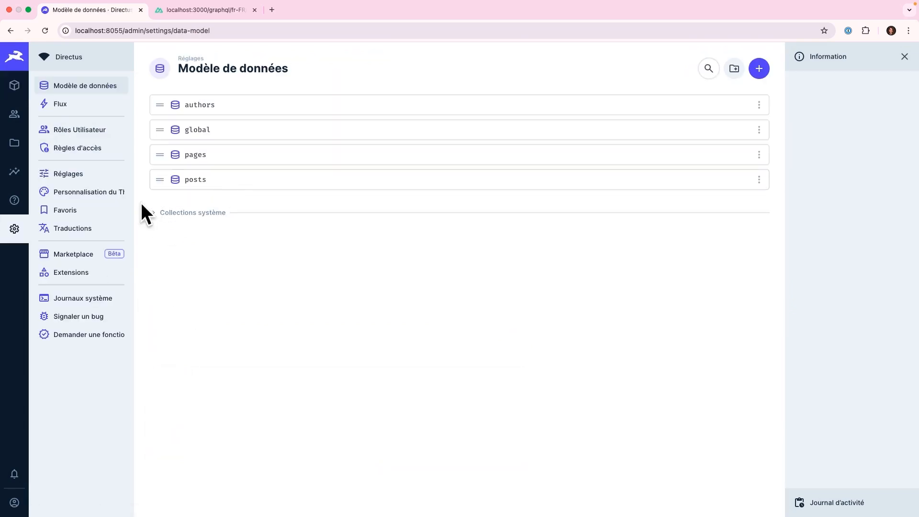
{"action": "left_click", "coordinate": [96, 178]}
{"action": "left_click", "coordinate": [468, 206]}
{"action": "type", "text": "engl"}
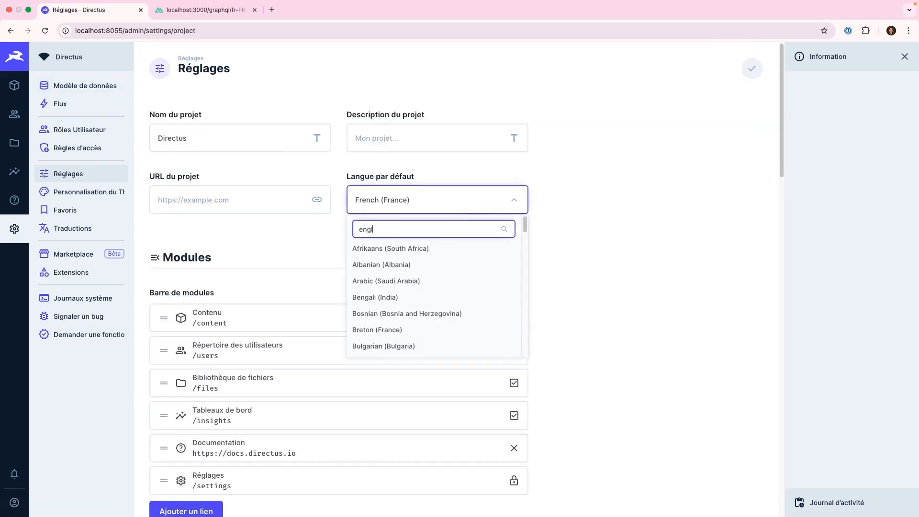
{"action": "left_click", "coordinate": [464, 283]}
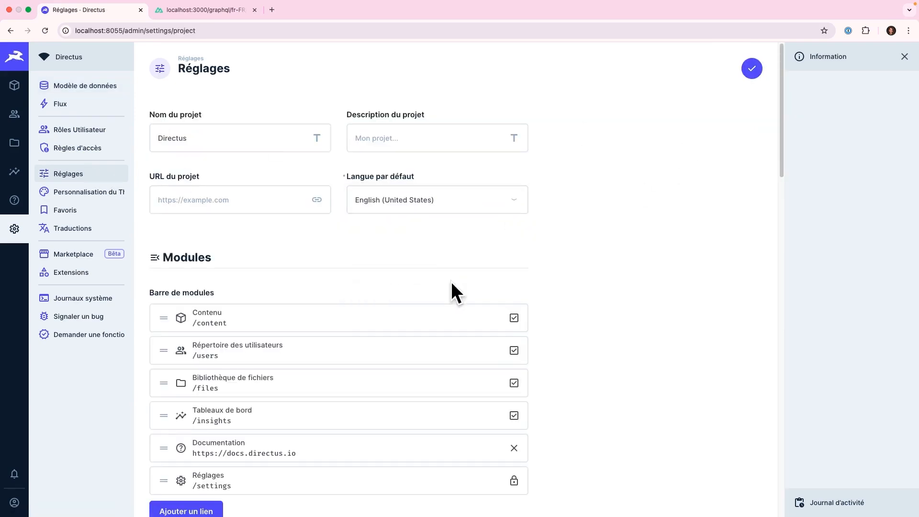
{"action": "left_click", "coordinate": [756, 72]}
Examine the field options and interface choices of the language field in the posts data model.
{"action": "left_click", "coordinate": [114, 90]}
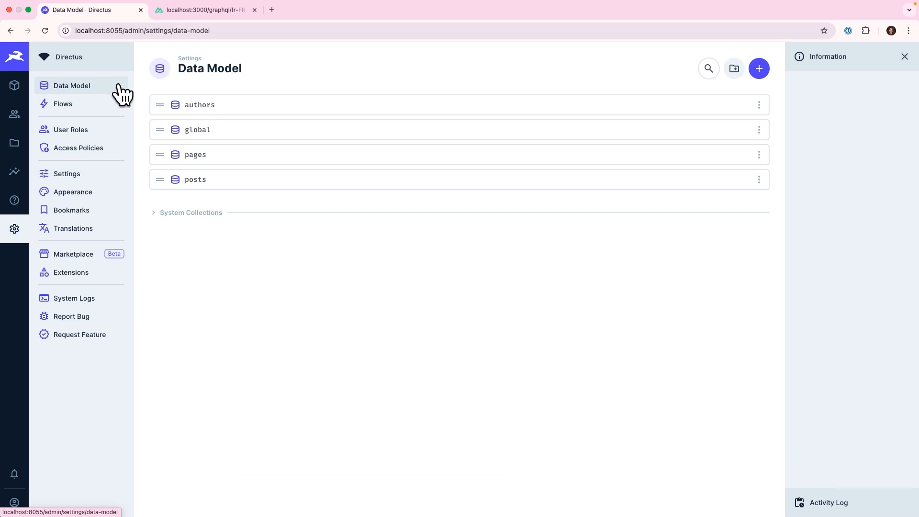
{"action": "left_click", "coordinate": [290, 187]}
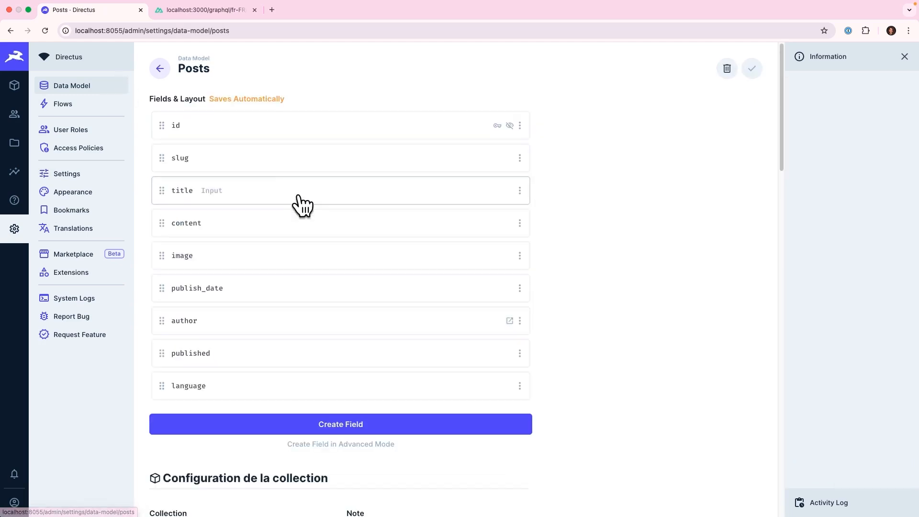
{"action": "left_click", "coordinate": [455, 397]}
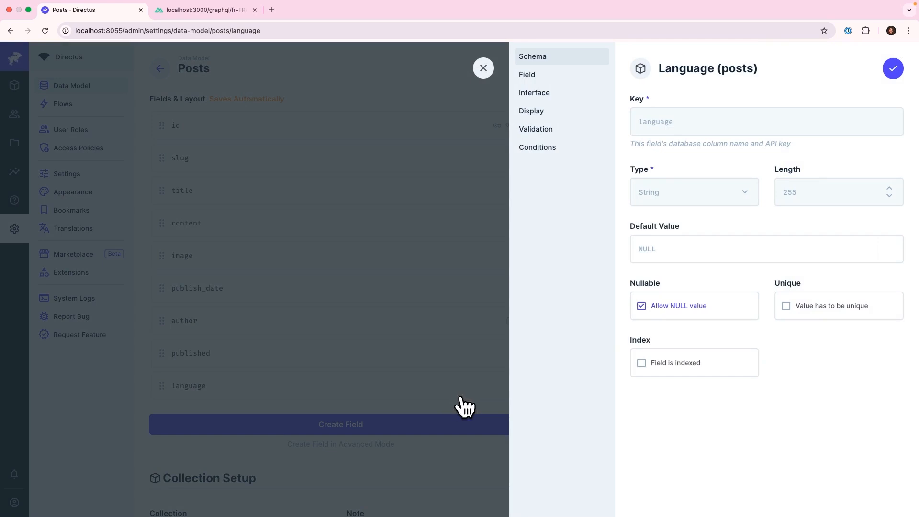
{"action": "left_click", "coordinate": [563, 81]}
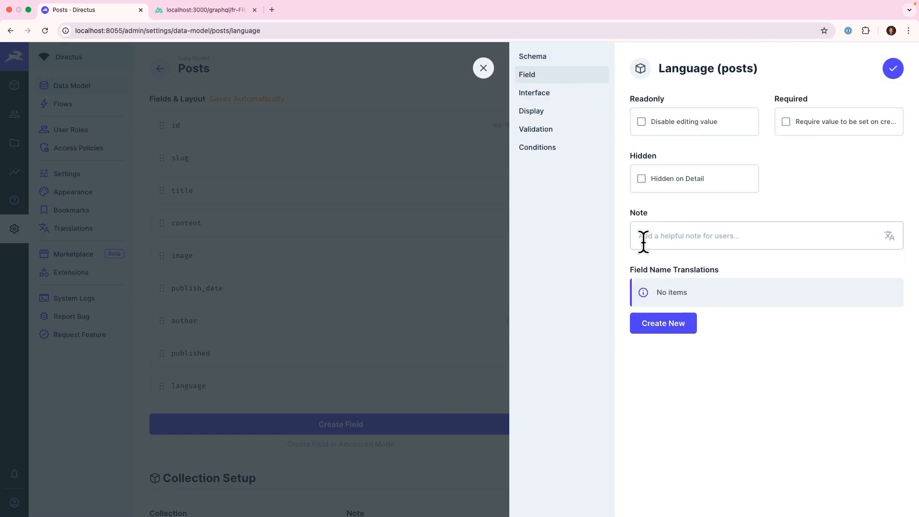
{"action": "left_click", "coordinate": [577, 94]}
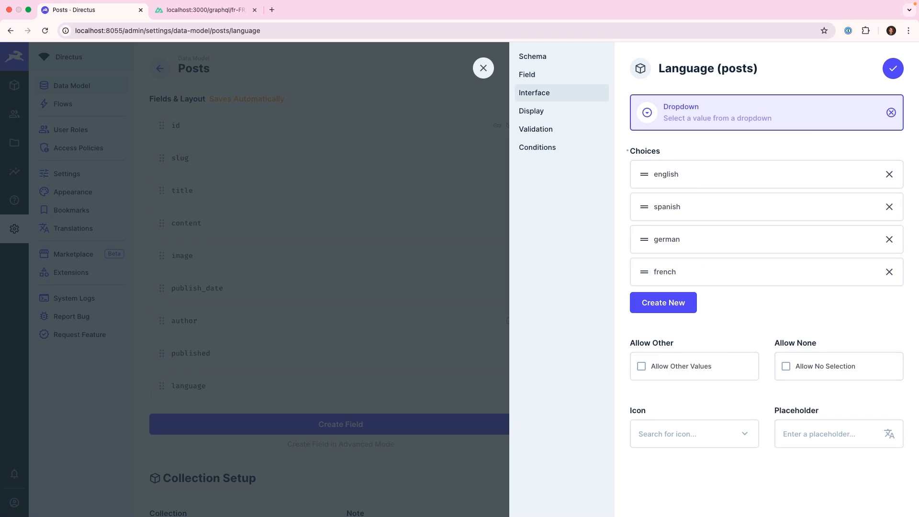
Return to the data model overview and expand the list of system collections.
{"action": "left_click", "coordinate": [91, 88]}
{"action": "left_click", "coordinate": [226, 215]}
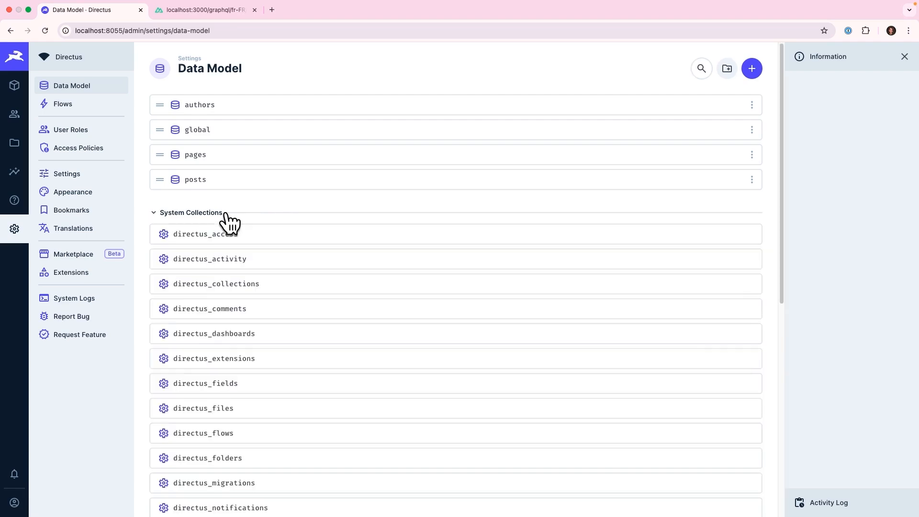